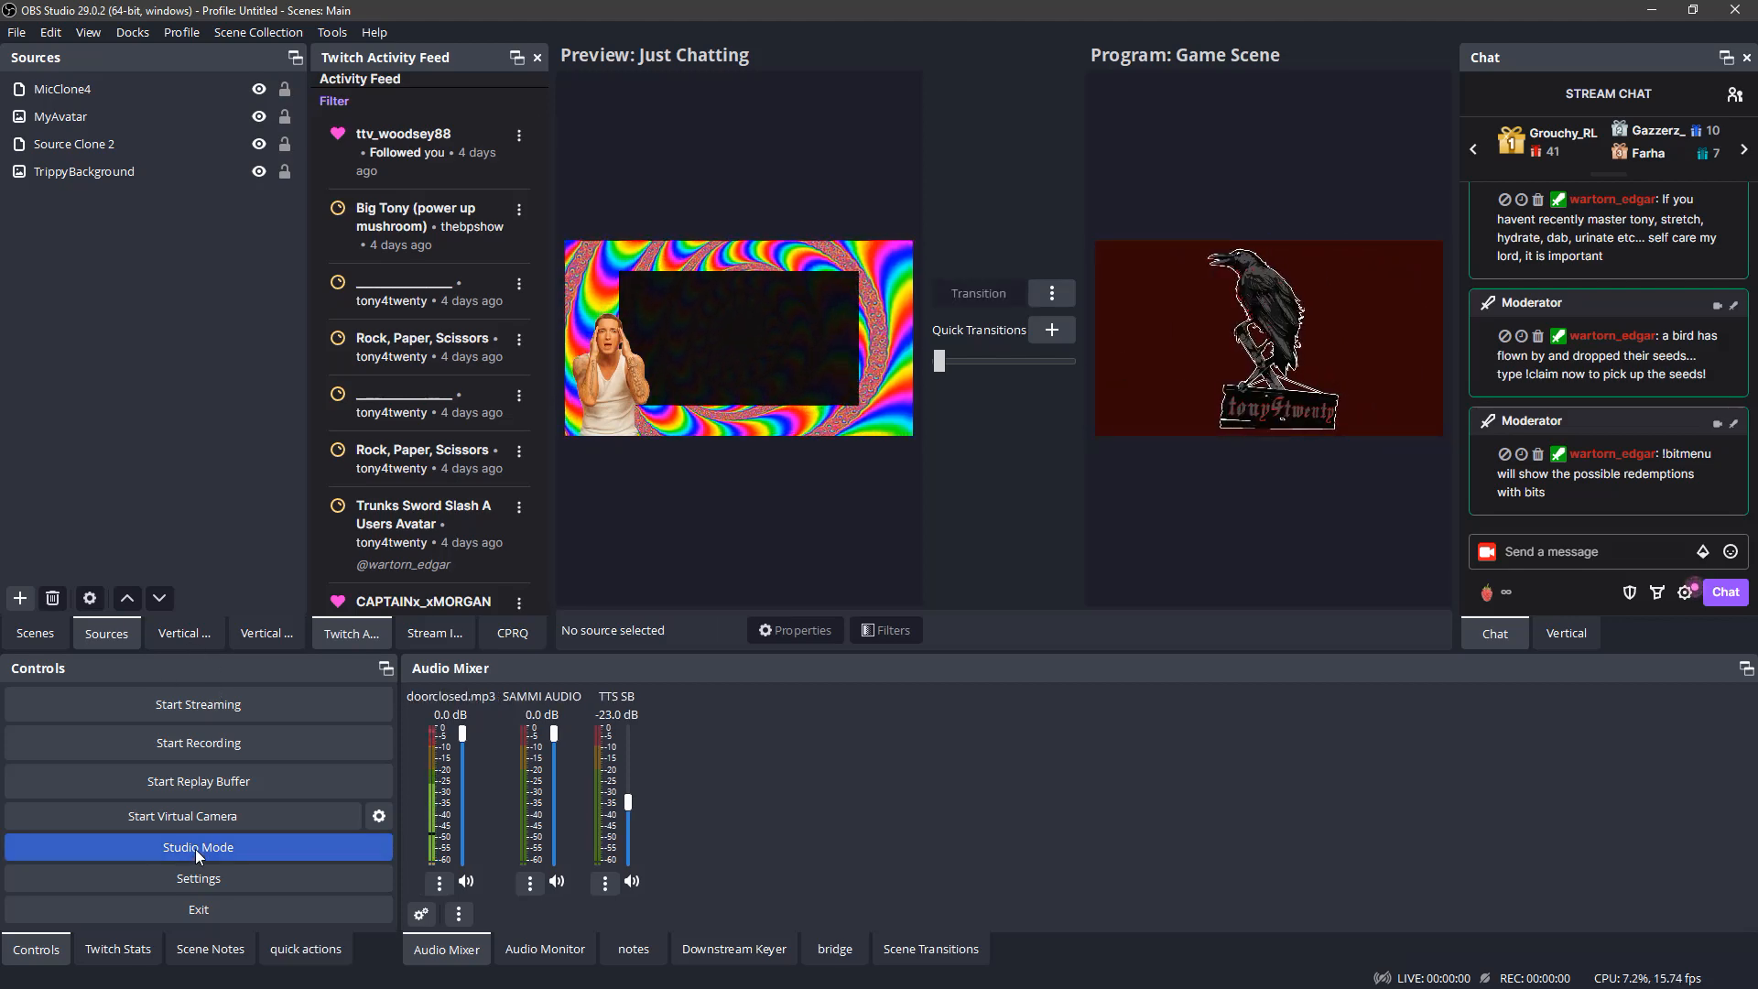
- Turn off Studio Mode and select the MyAvatar source
click(194, 848)
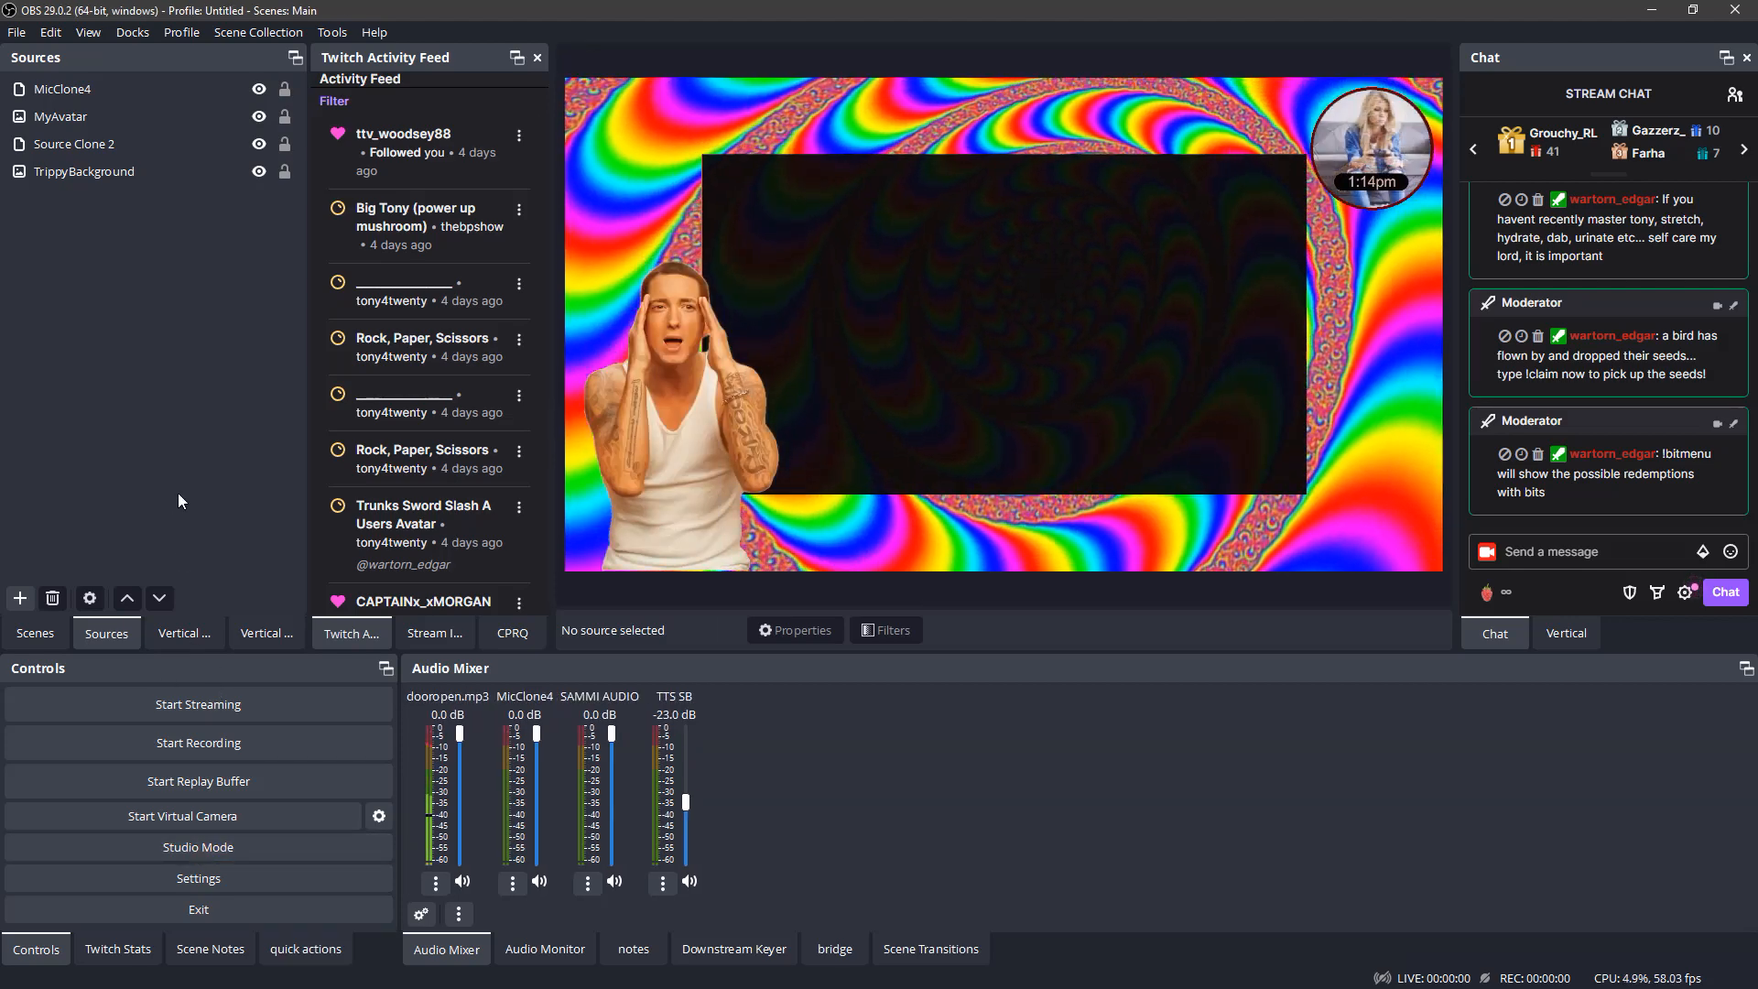
click(140, 116)
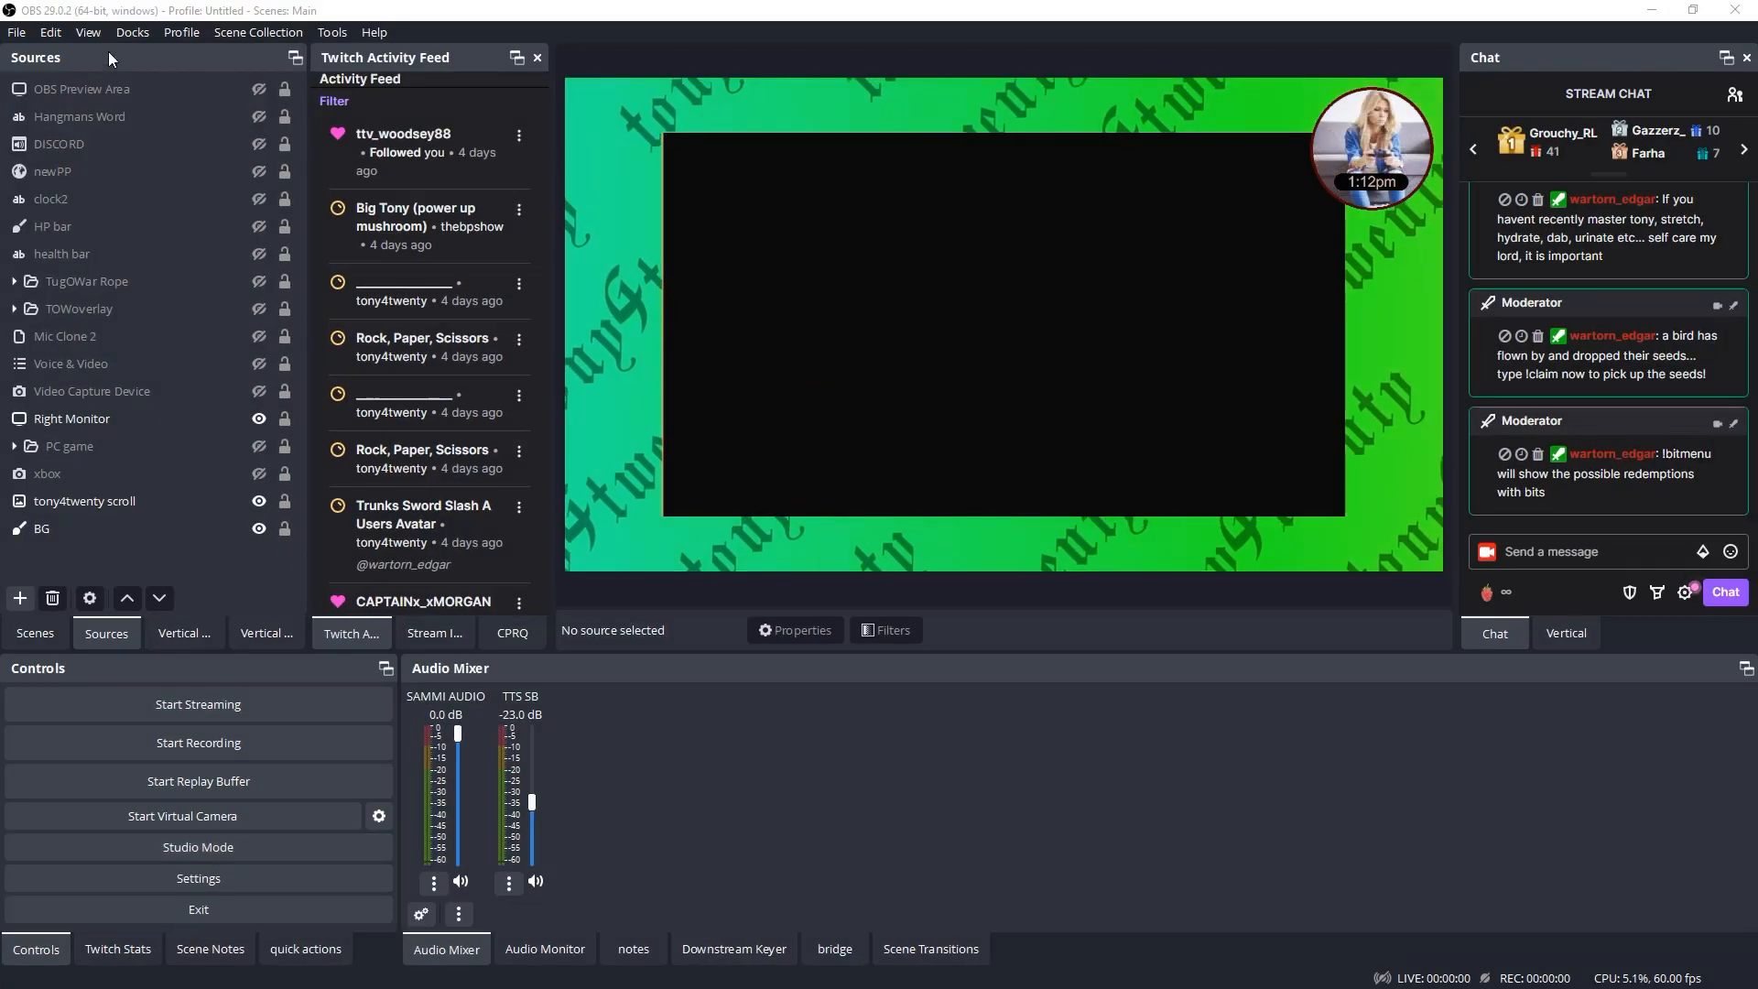
- Check that the Controls dock is enabled and turn on Studio Mode for the Game Scene
click(133, 32)
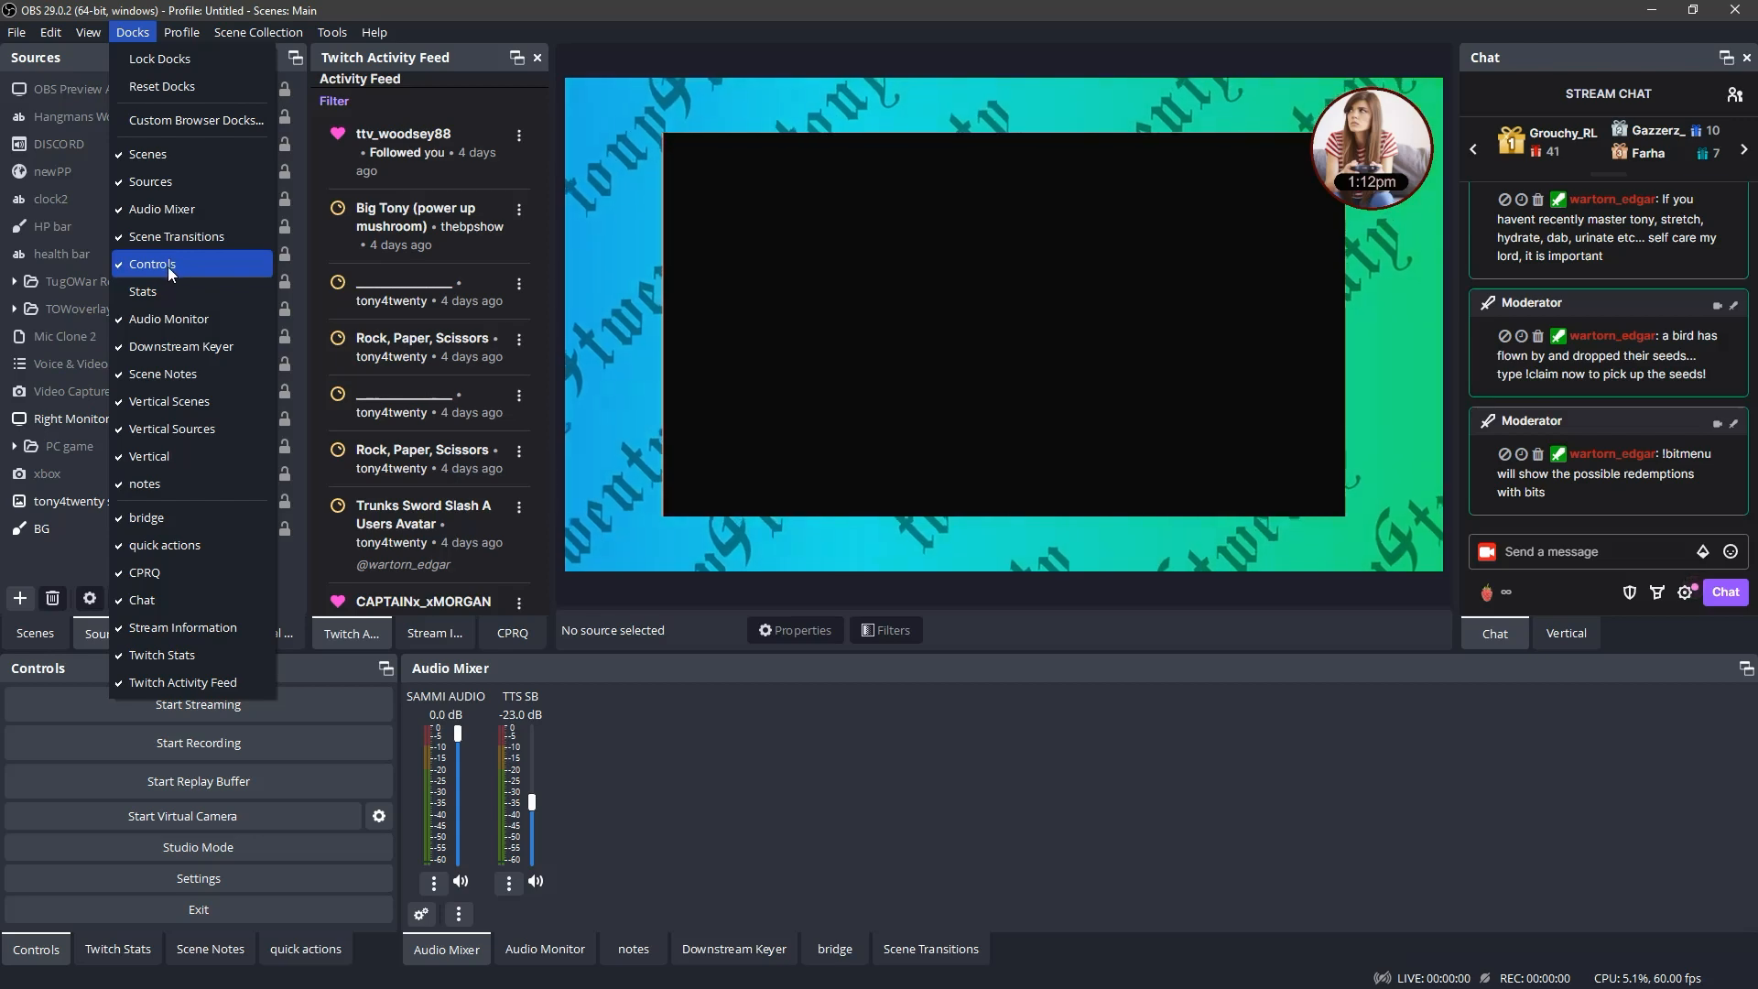
click(49, 552)
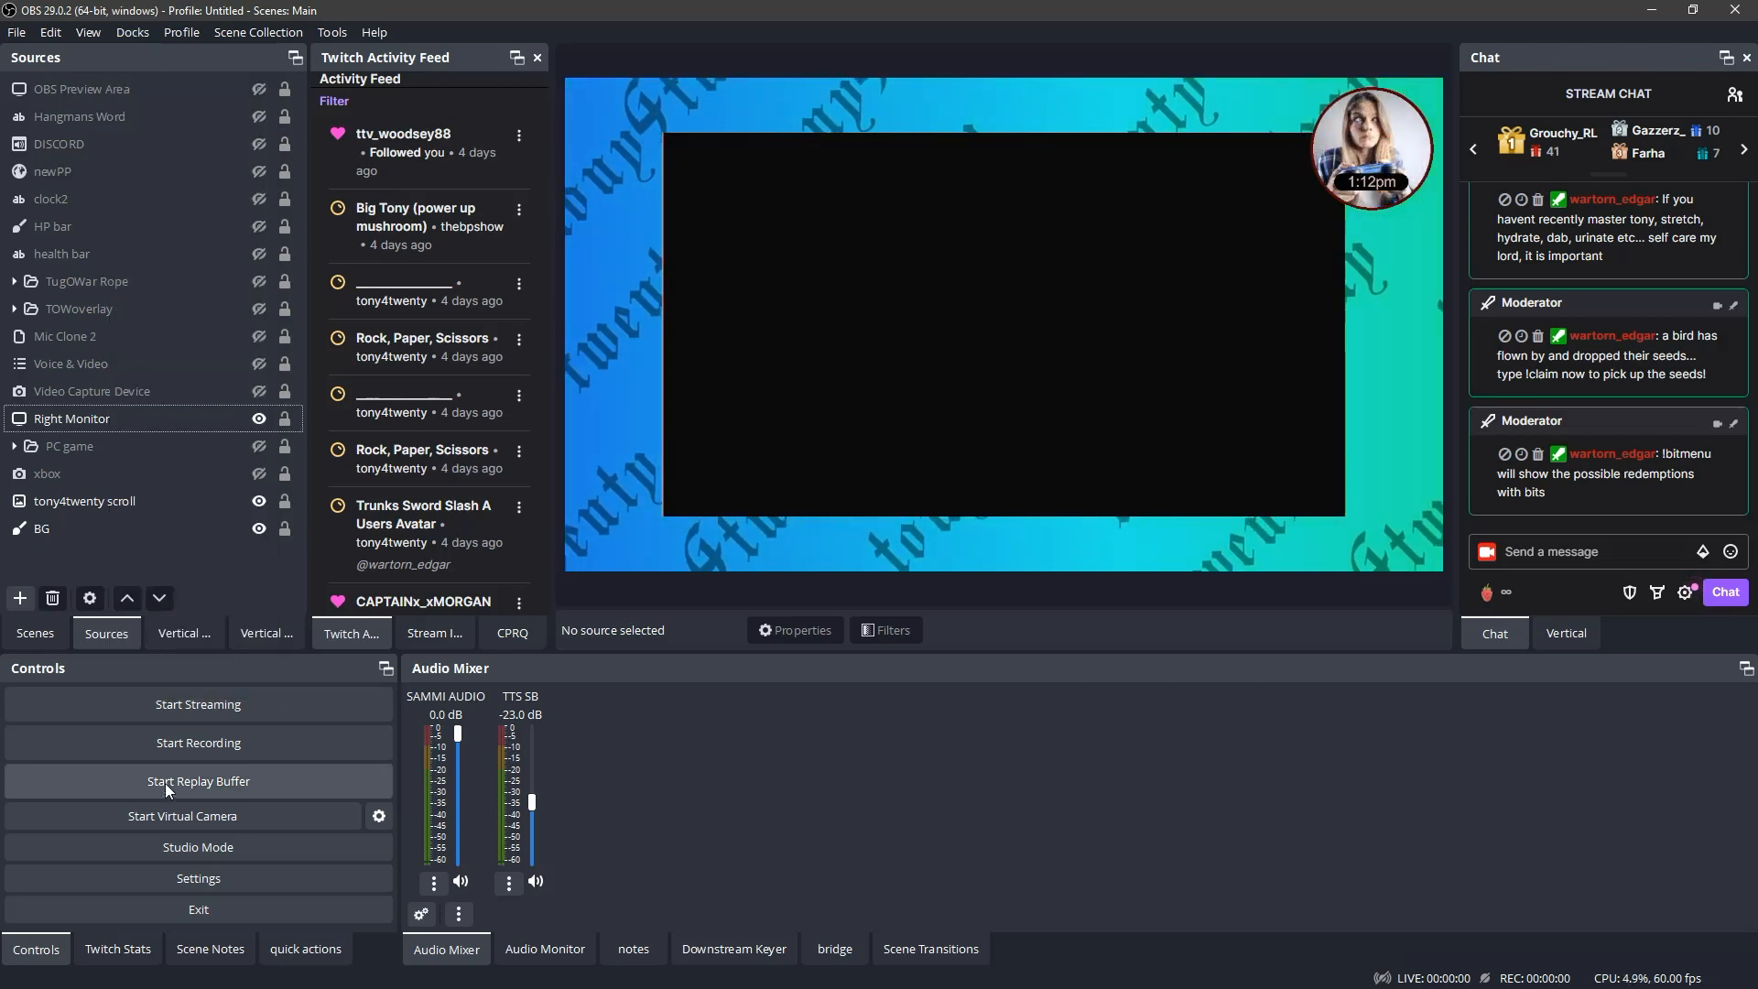
click(205, 850)
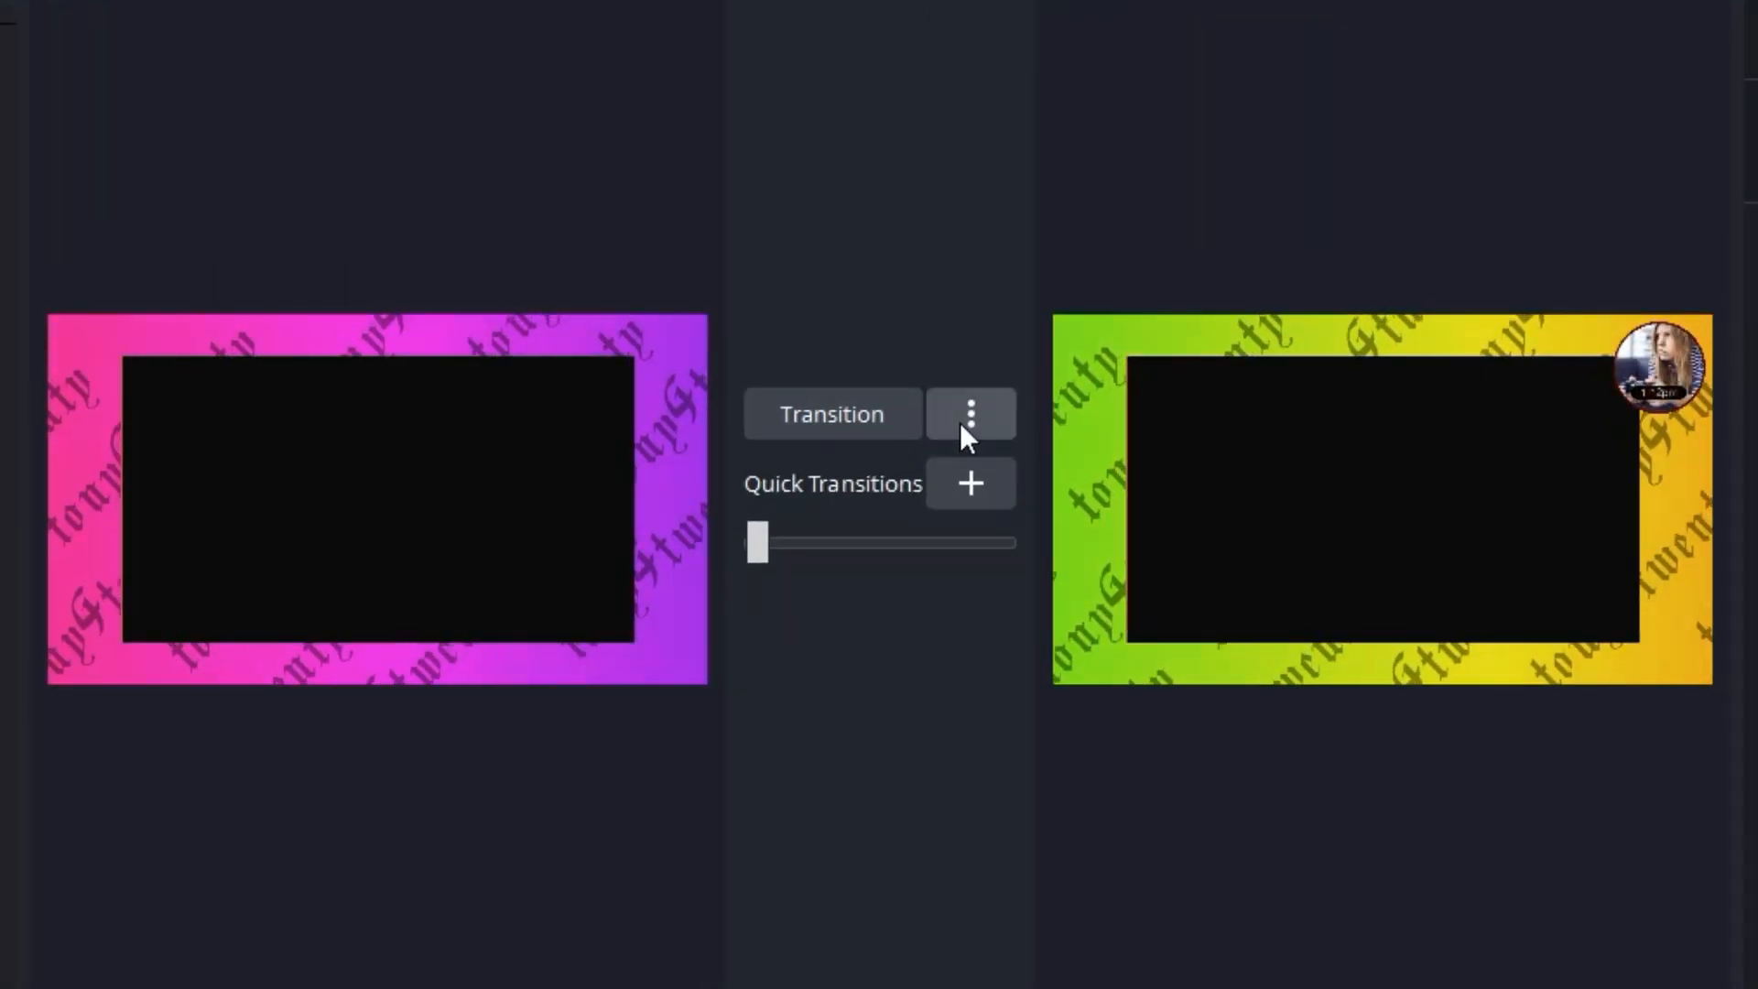
- Review the Studio Mode transition options for duplicating scenes, duplicating sources and swapping preview and program scenes
click(961, 423)
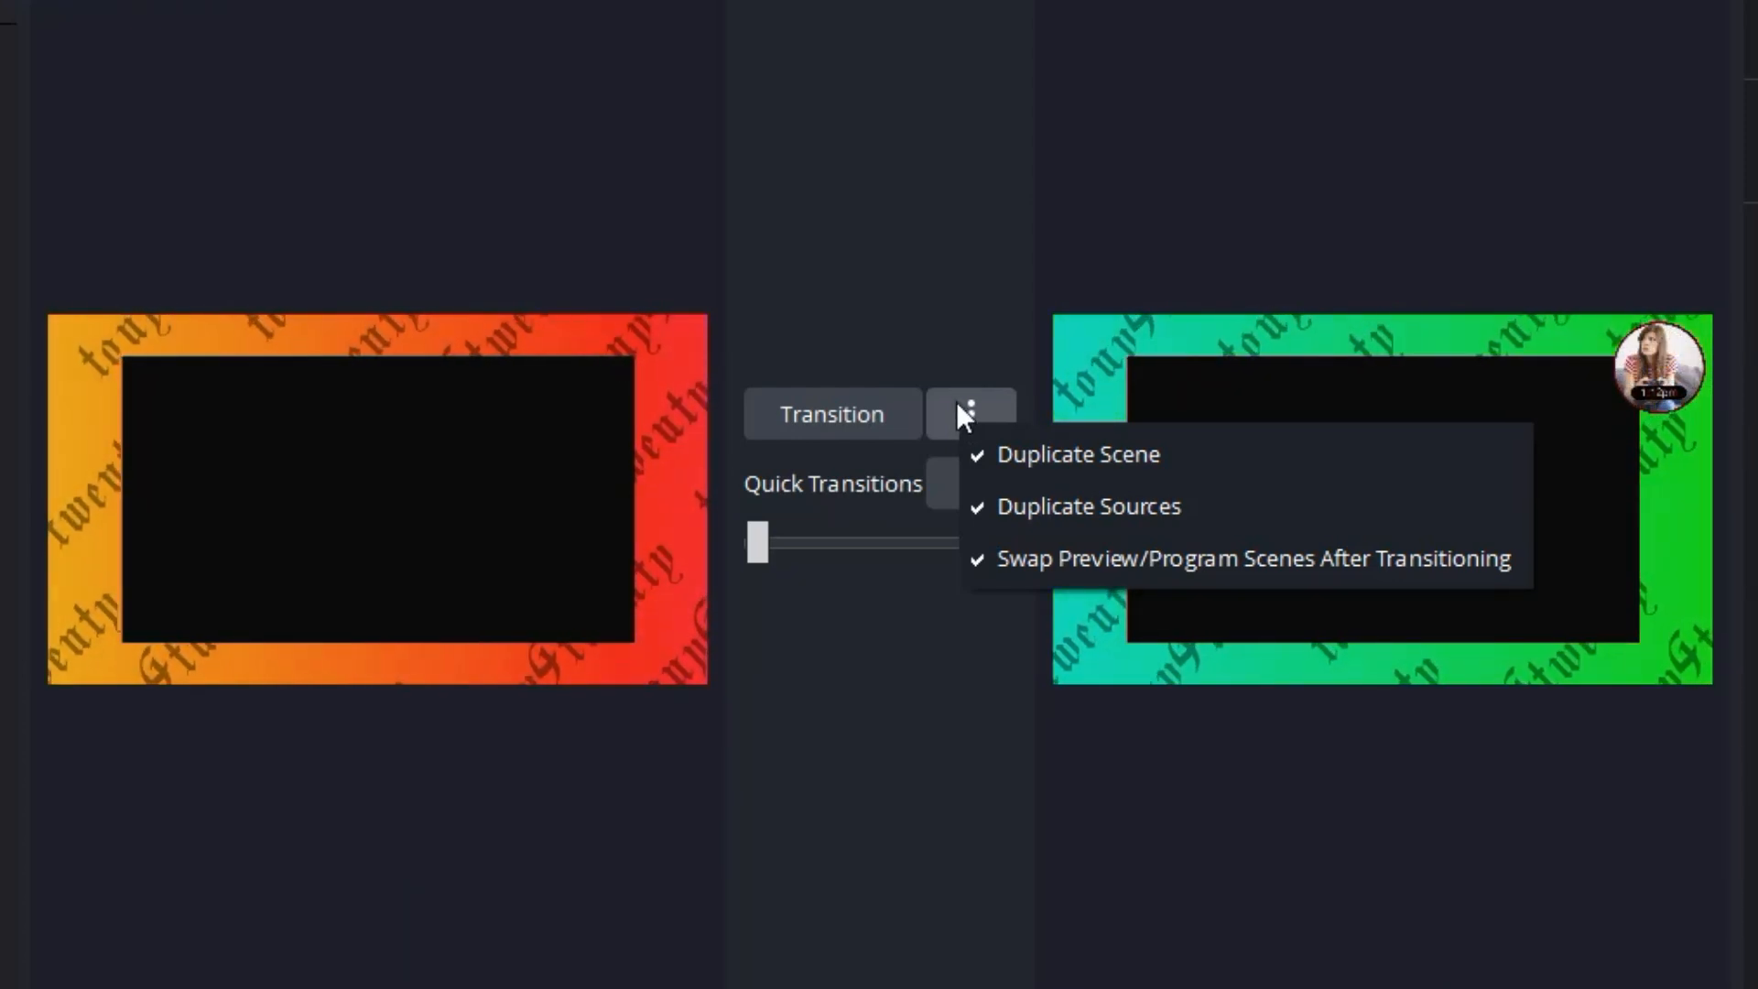
click(937, 283)
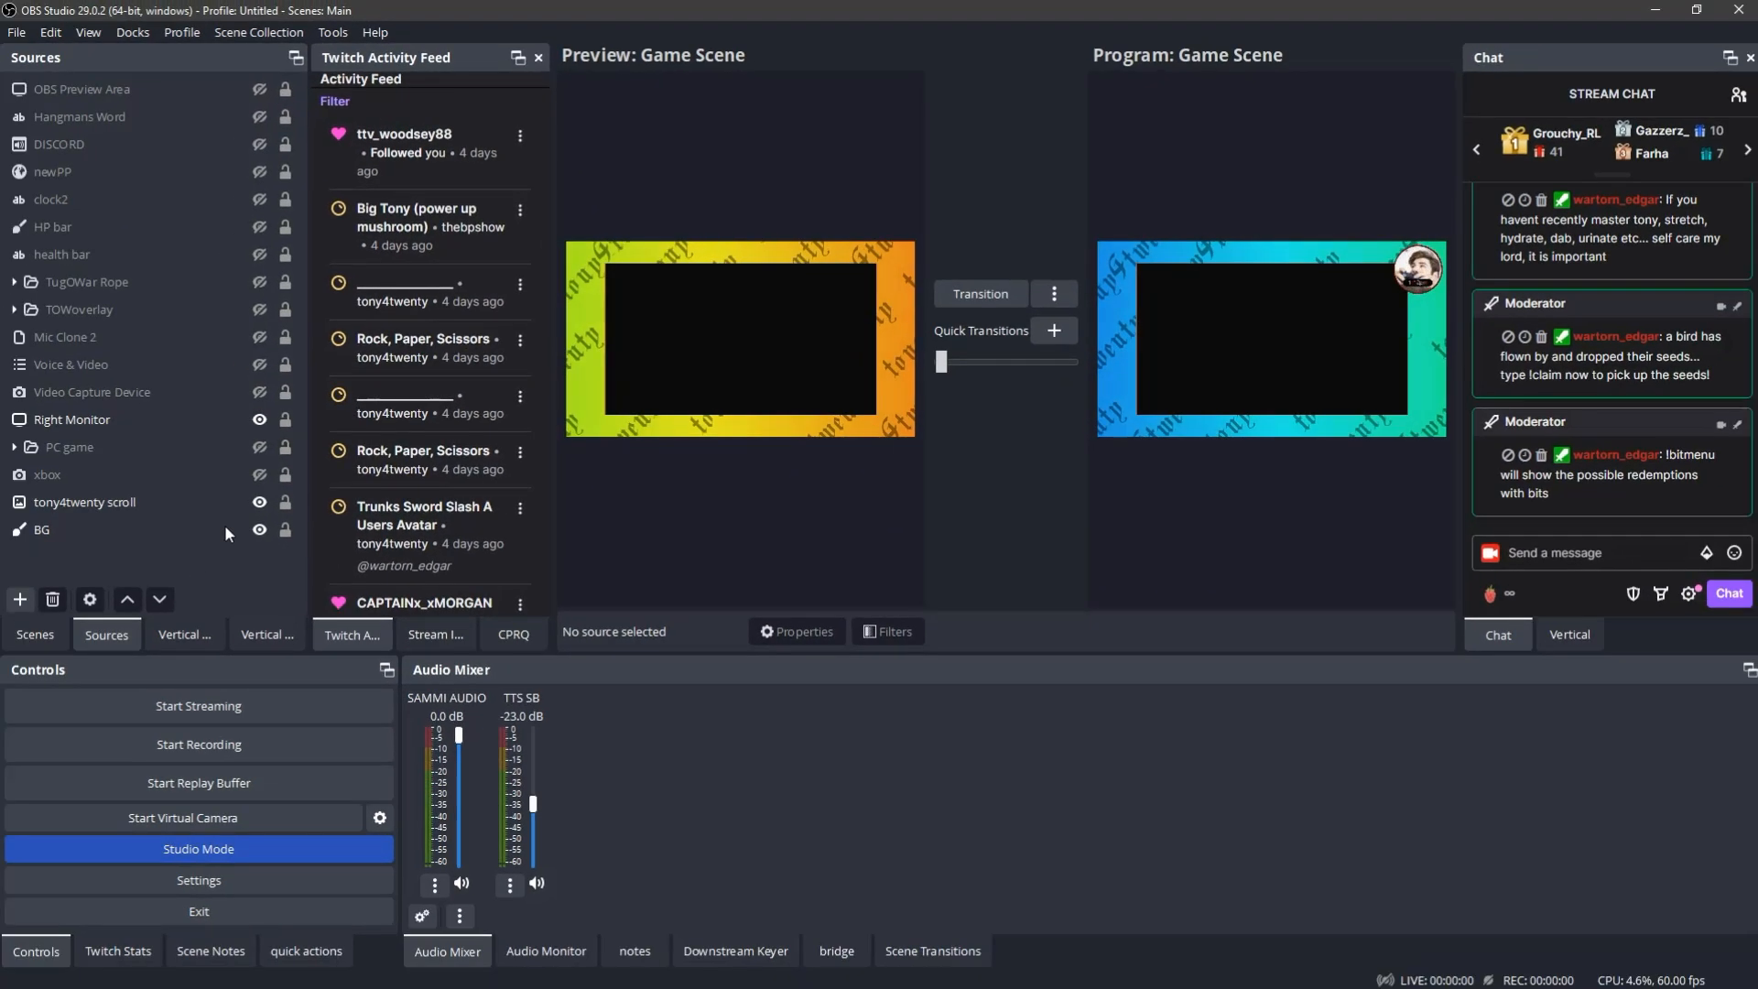
- Add a Text (GDI+) source reading "hello" and place it about 869 px from the canvas's left edge and 362 px from its top
click(20, 600)
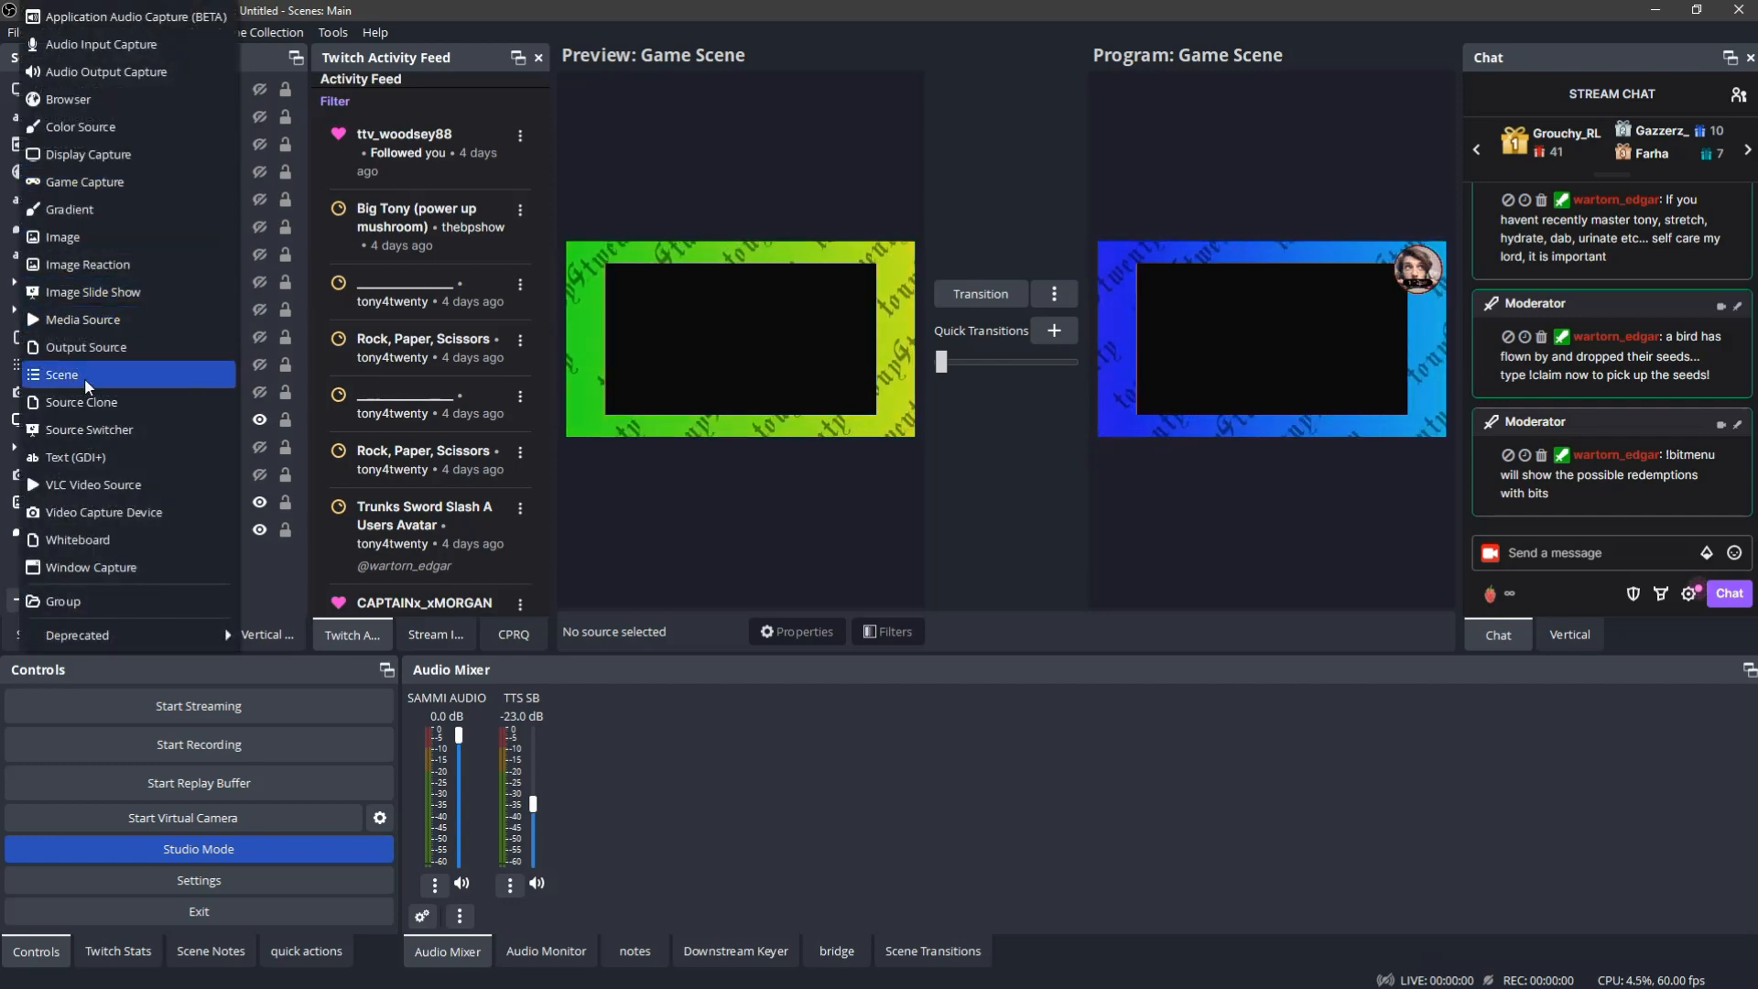
click(110, 458)
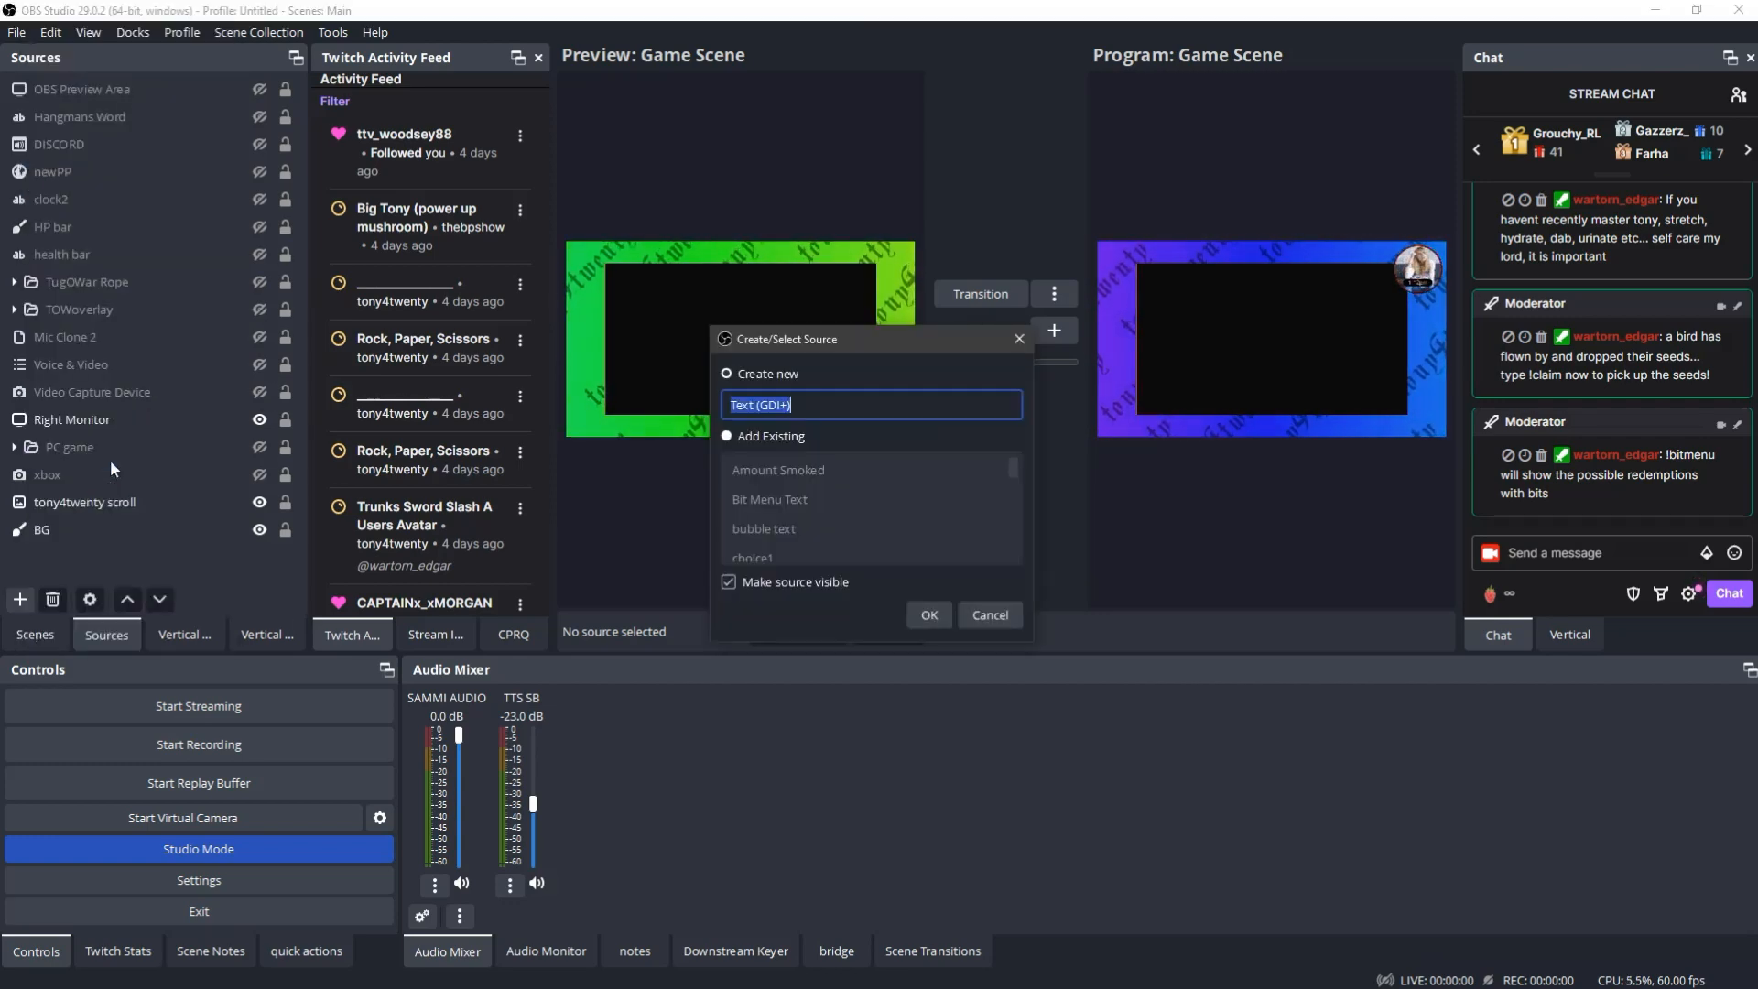
click(928, 614)
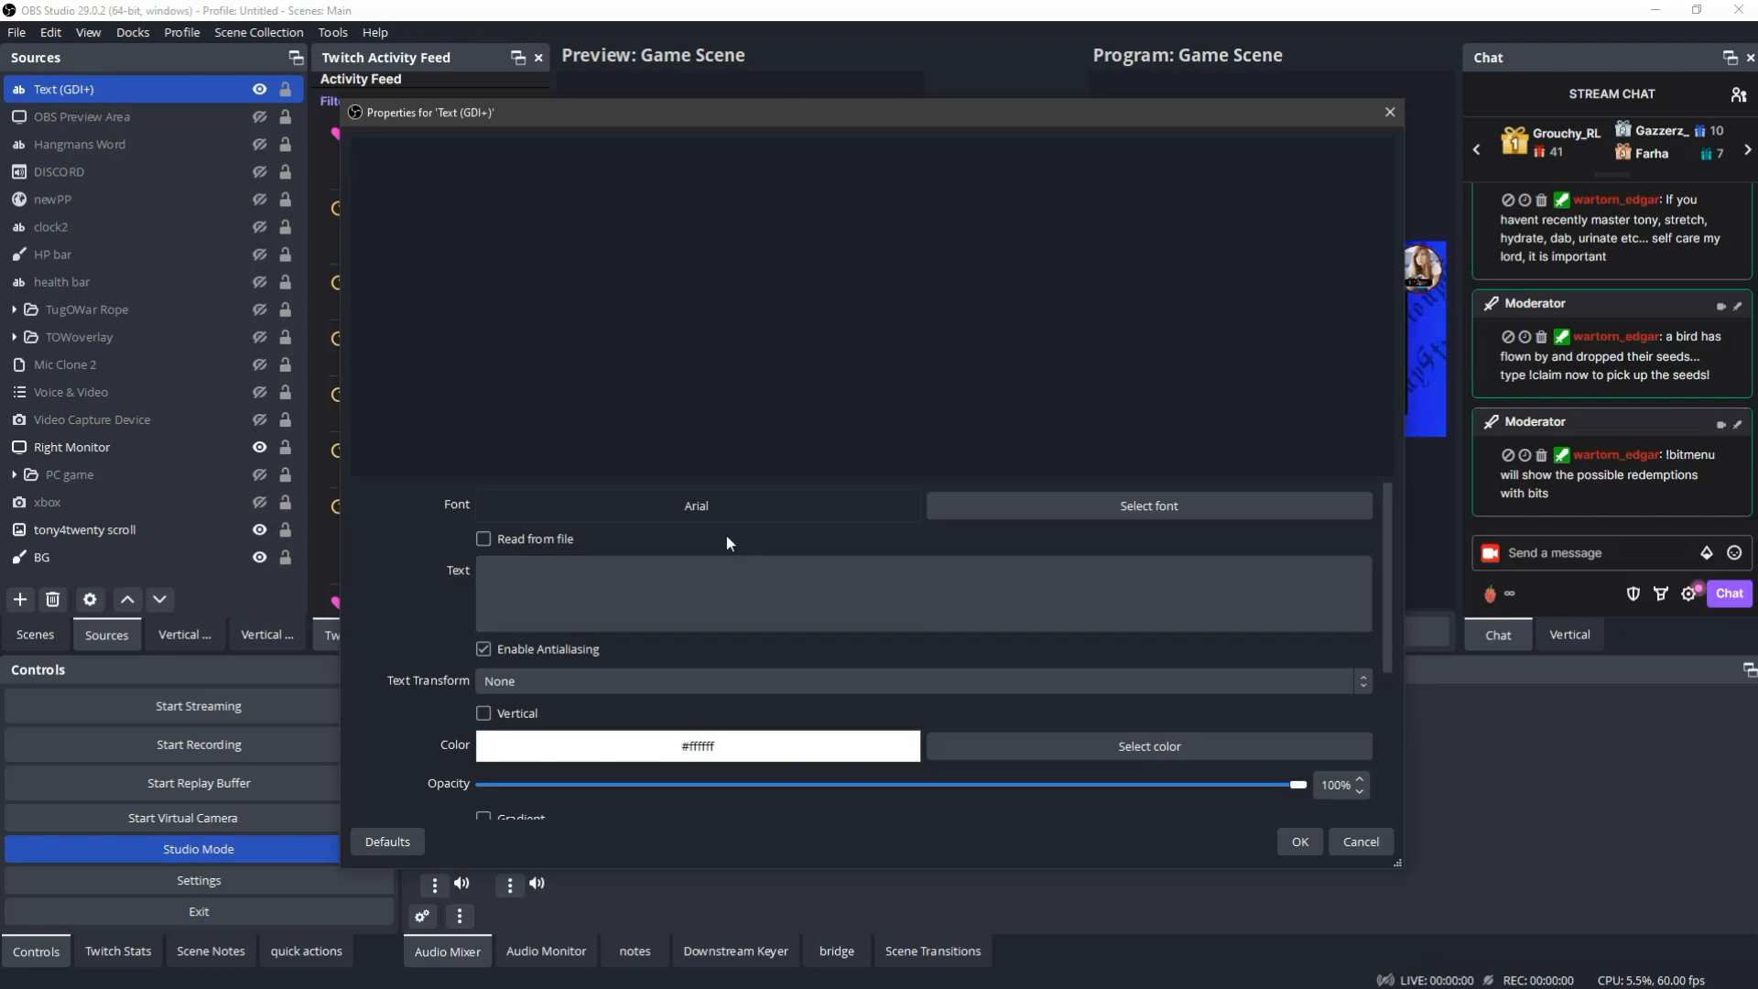
text(hello)
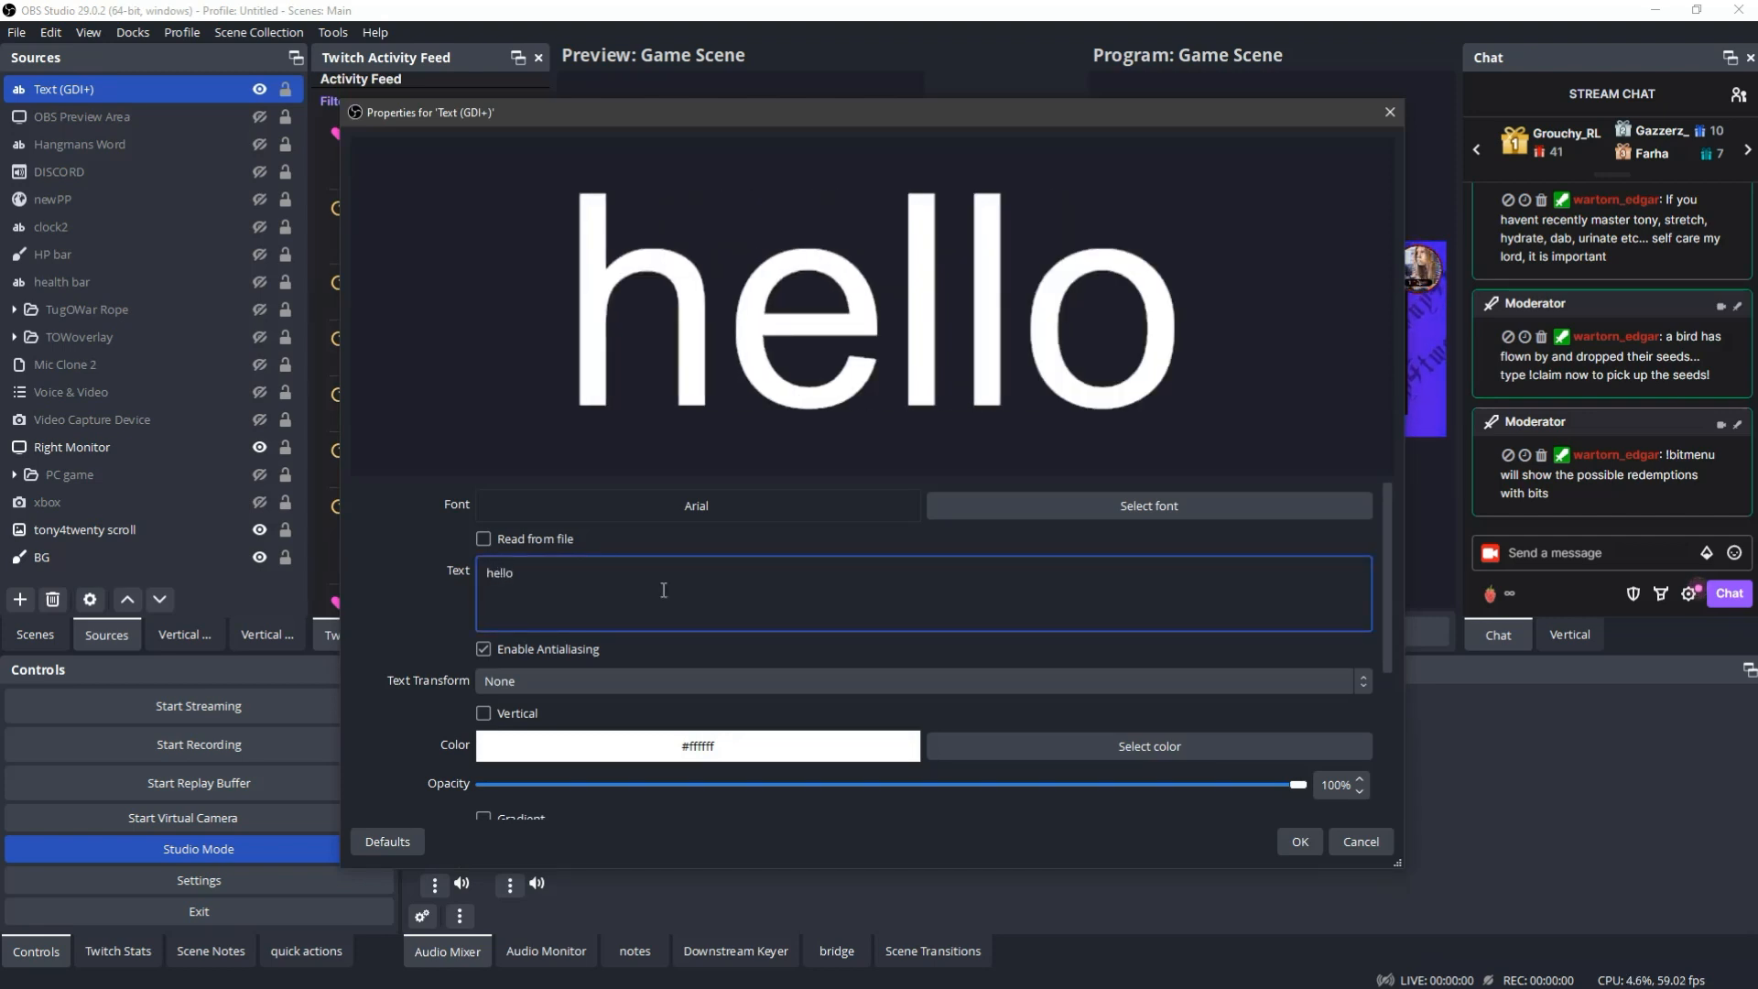
click(1296, 842)
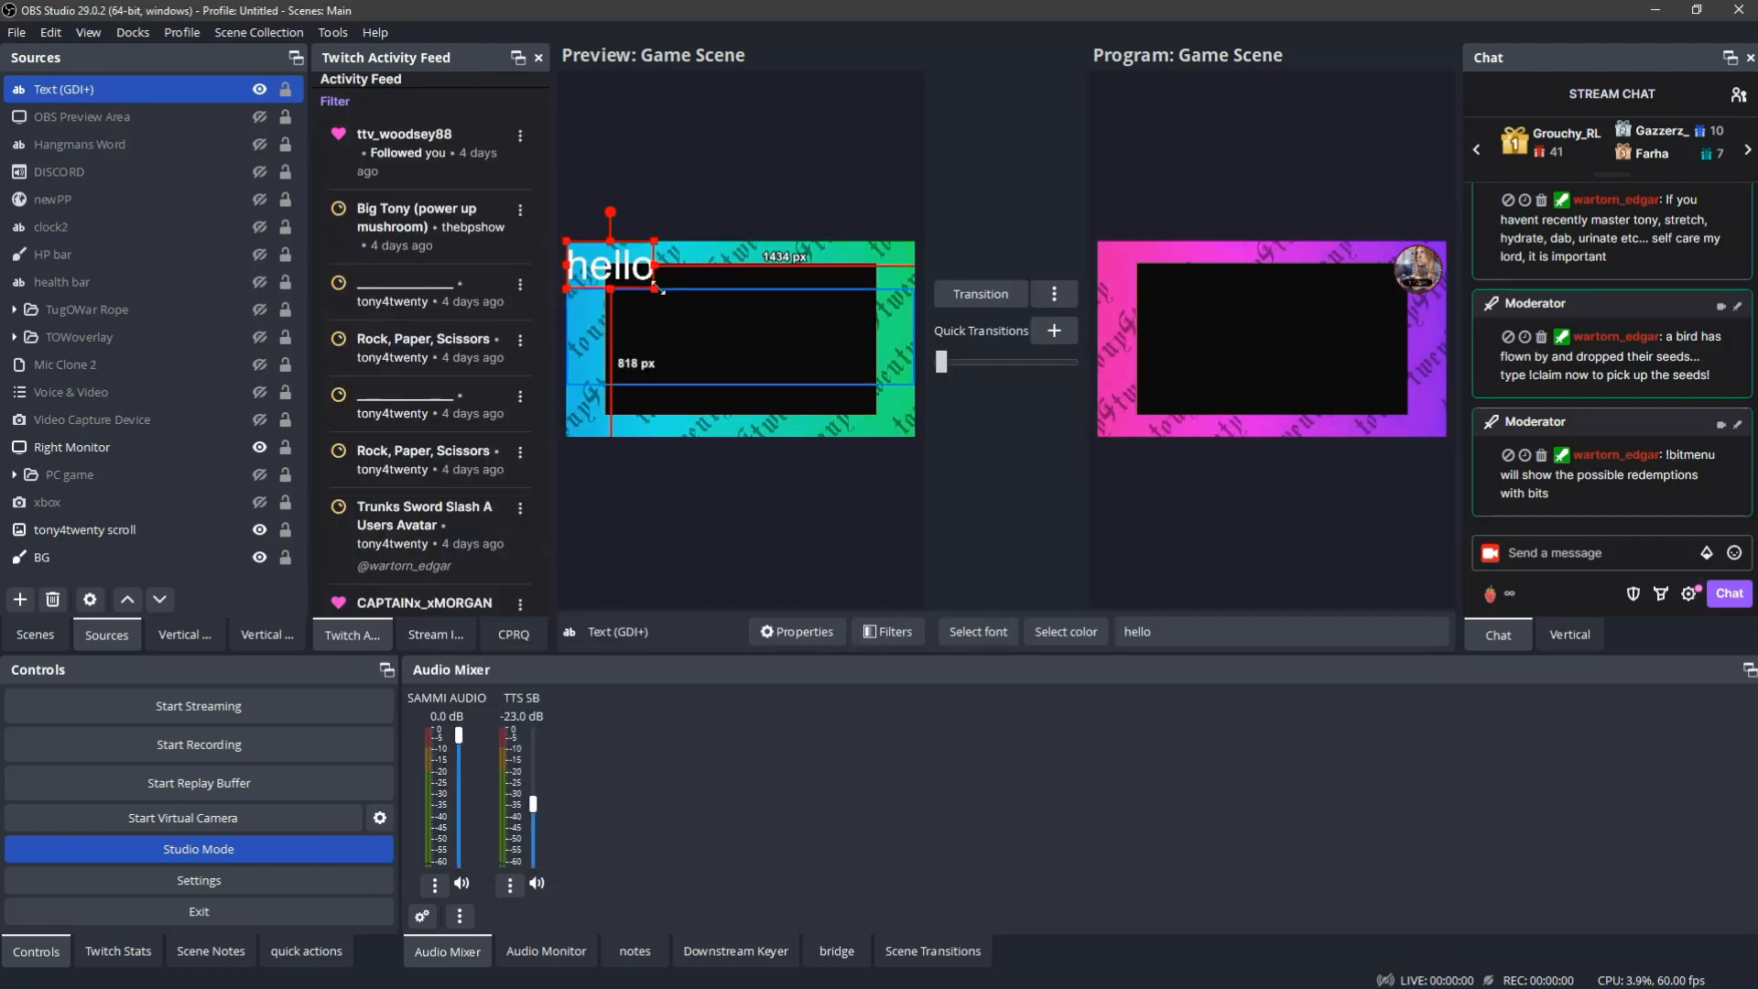
drag(618, 279, 781, 336)
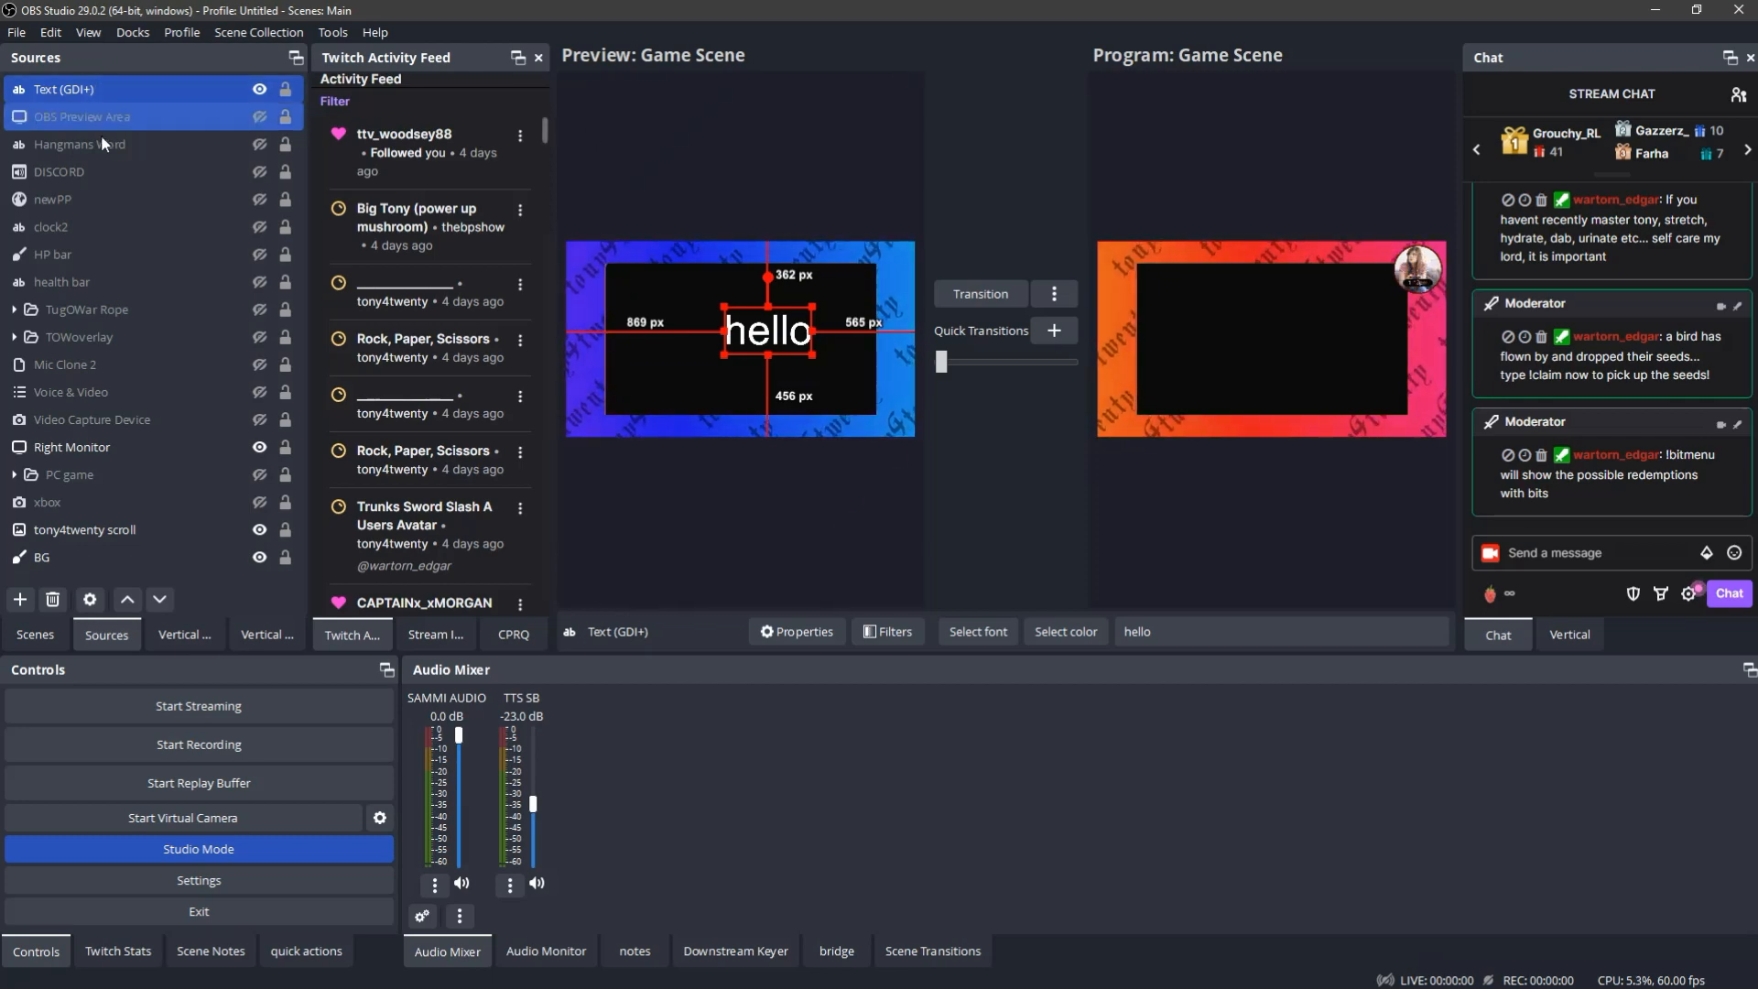
- Set the Right Monitor source's captured display to the 1920x1080 monitor at -1920,0
double_click(91, 443)
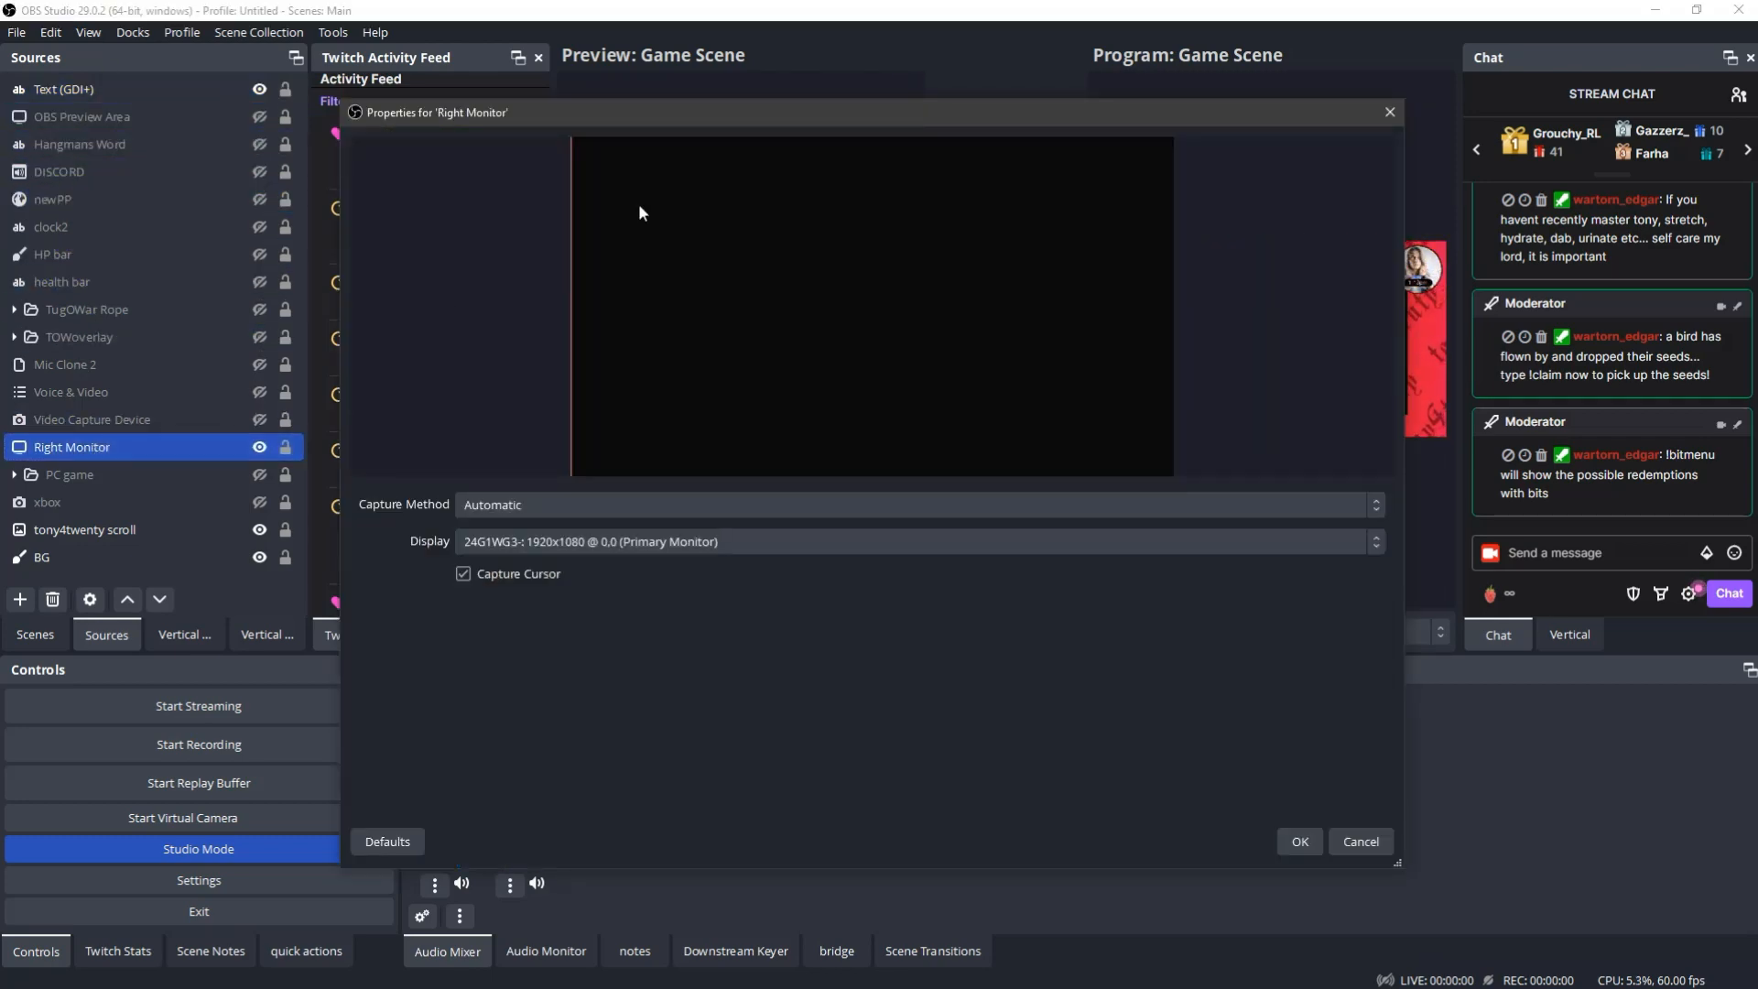
drag(622, 123, 670, 180)
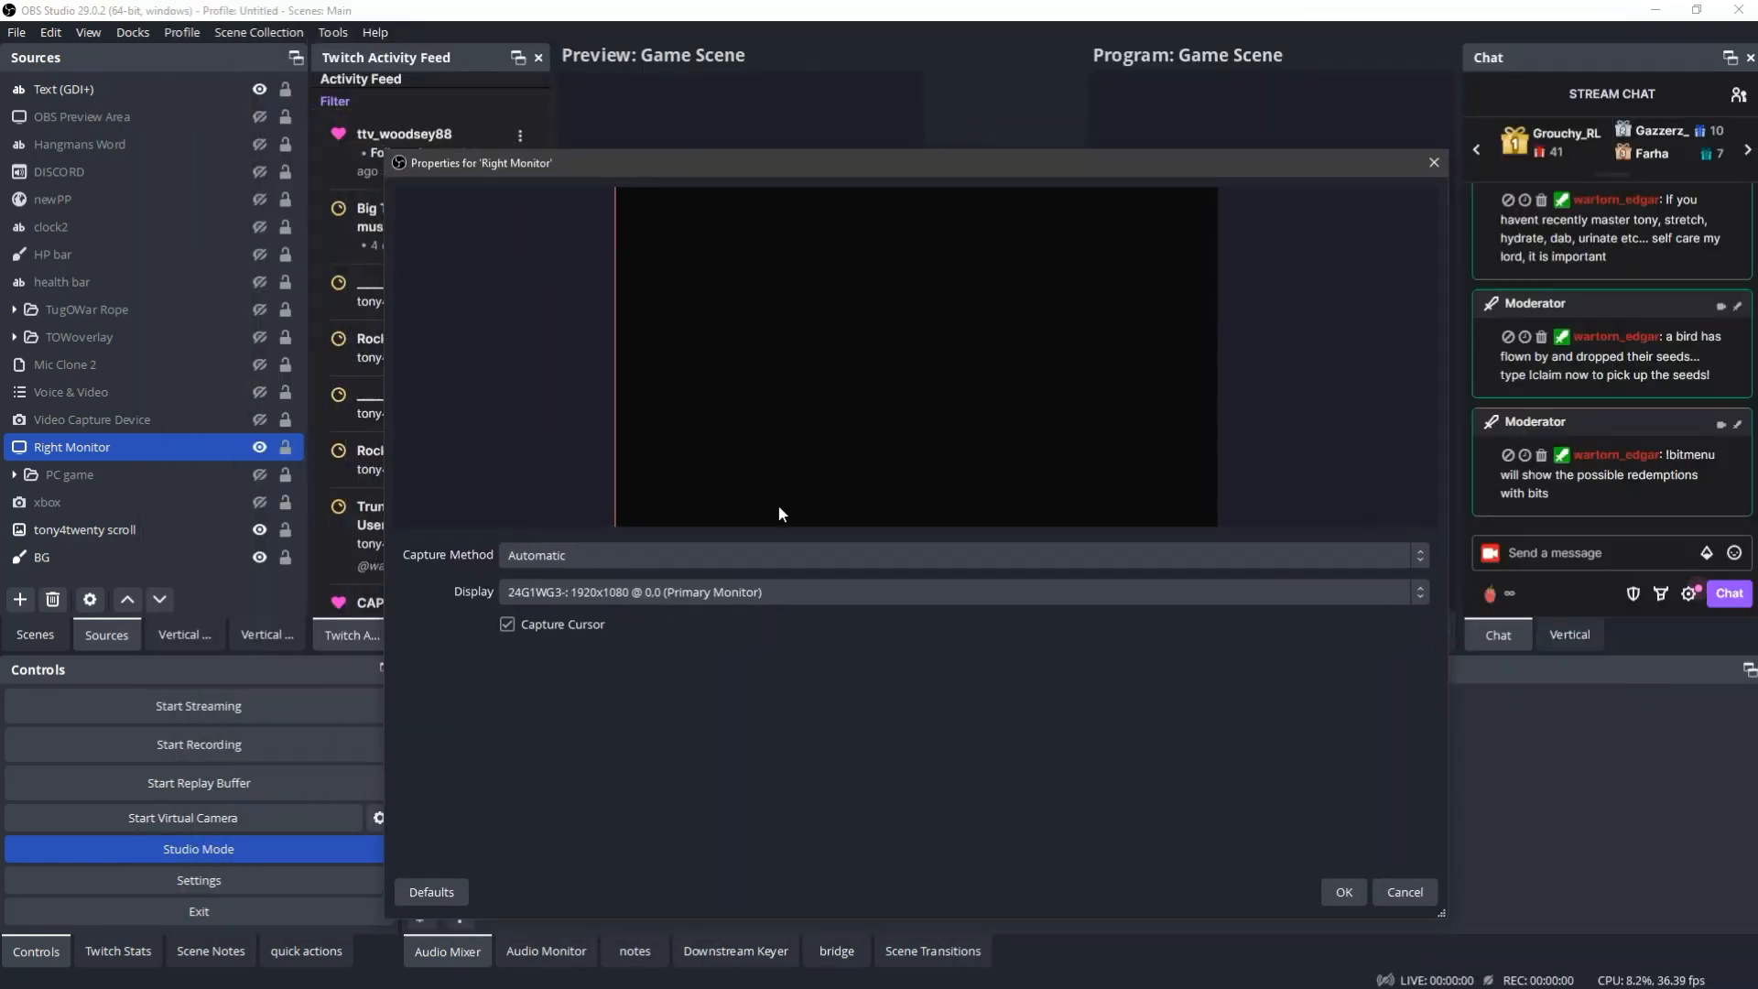
click(629, 591)
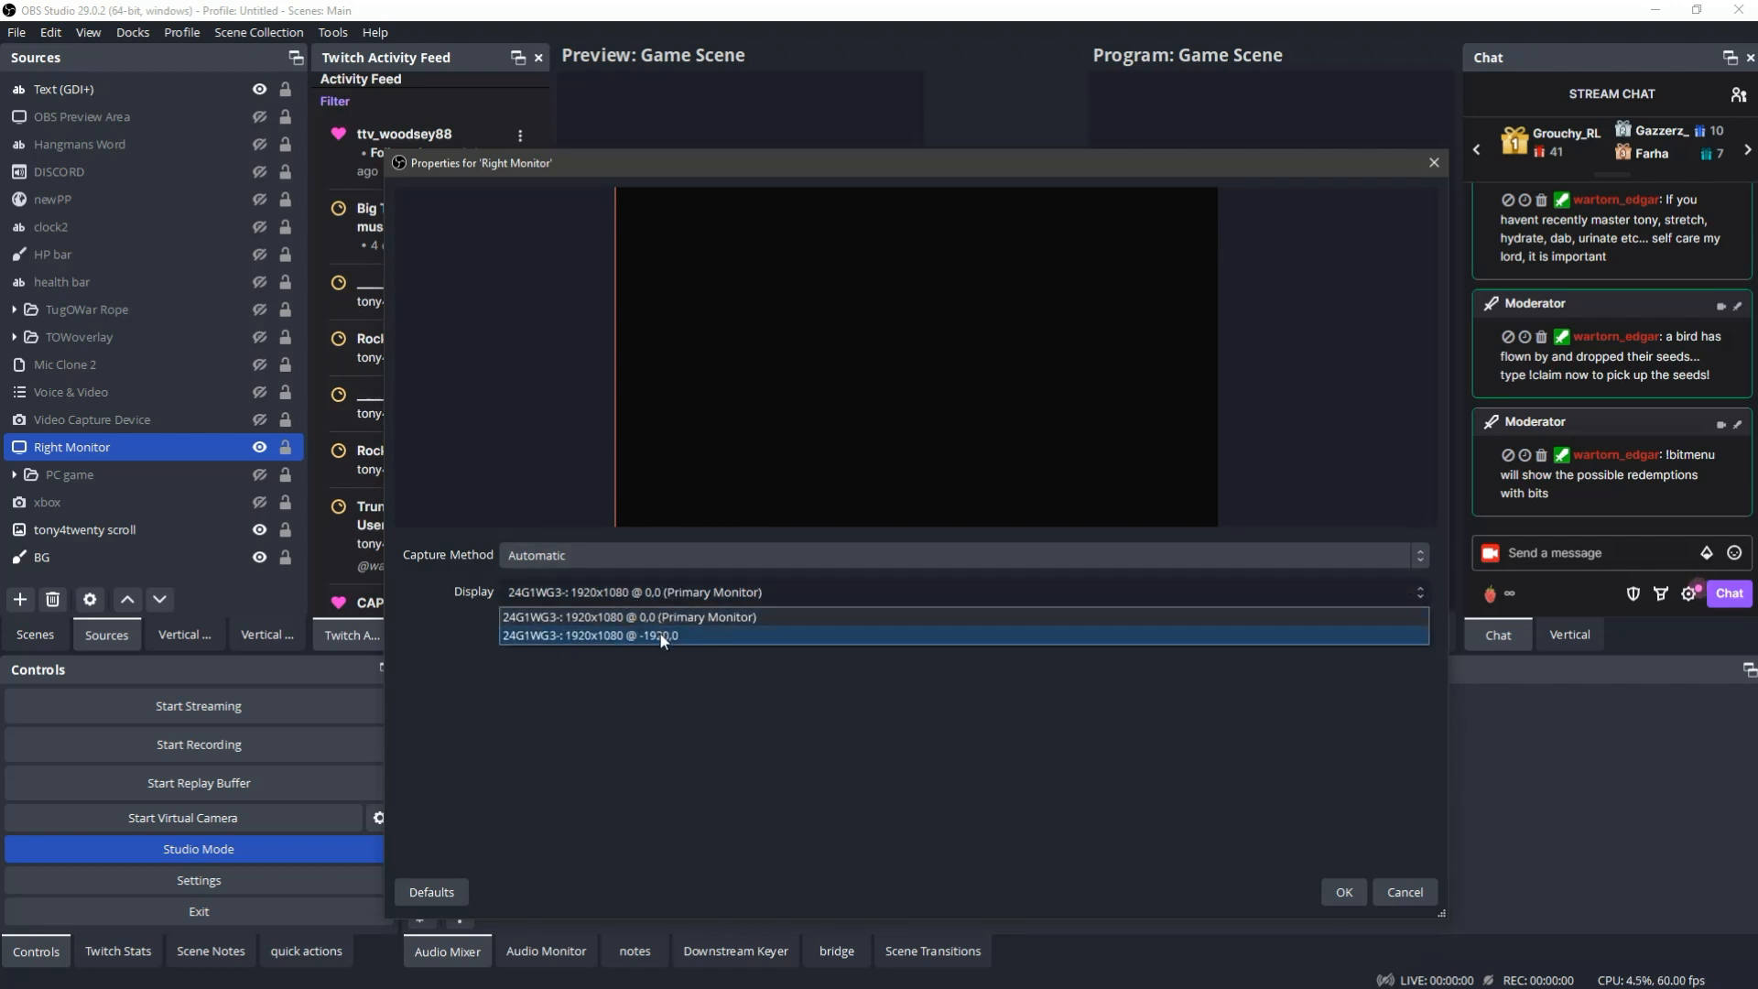
click(663, 634)
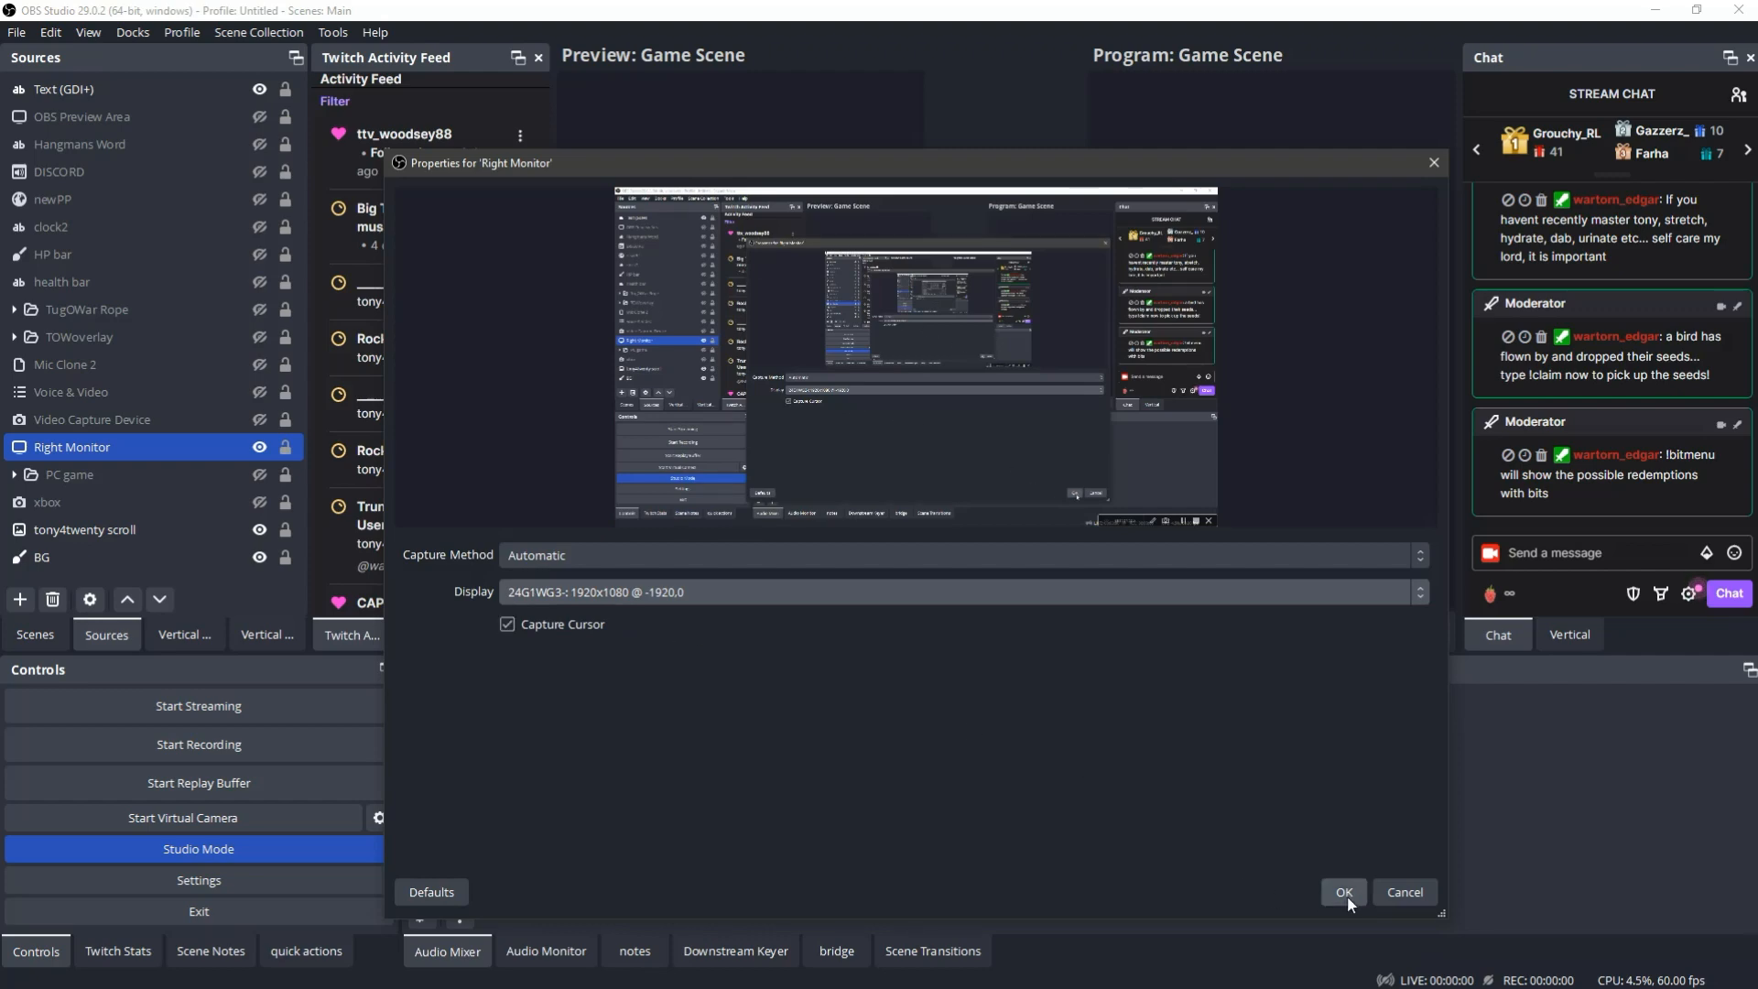
click(1344, 893)
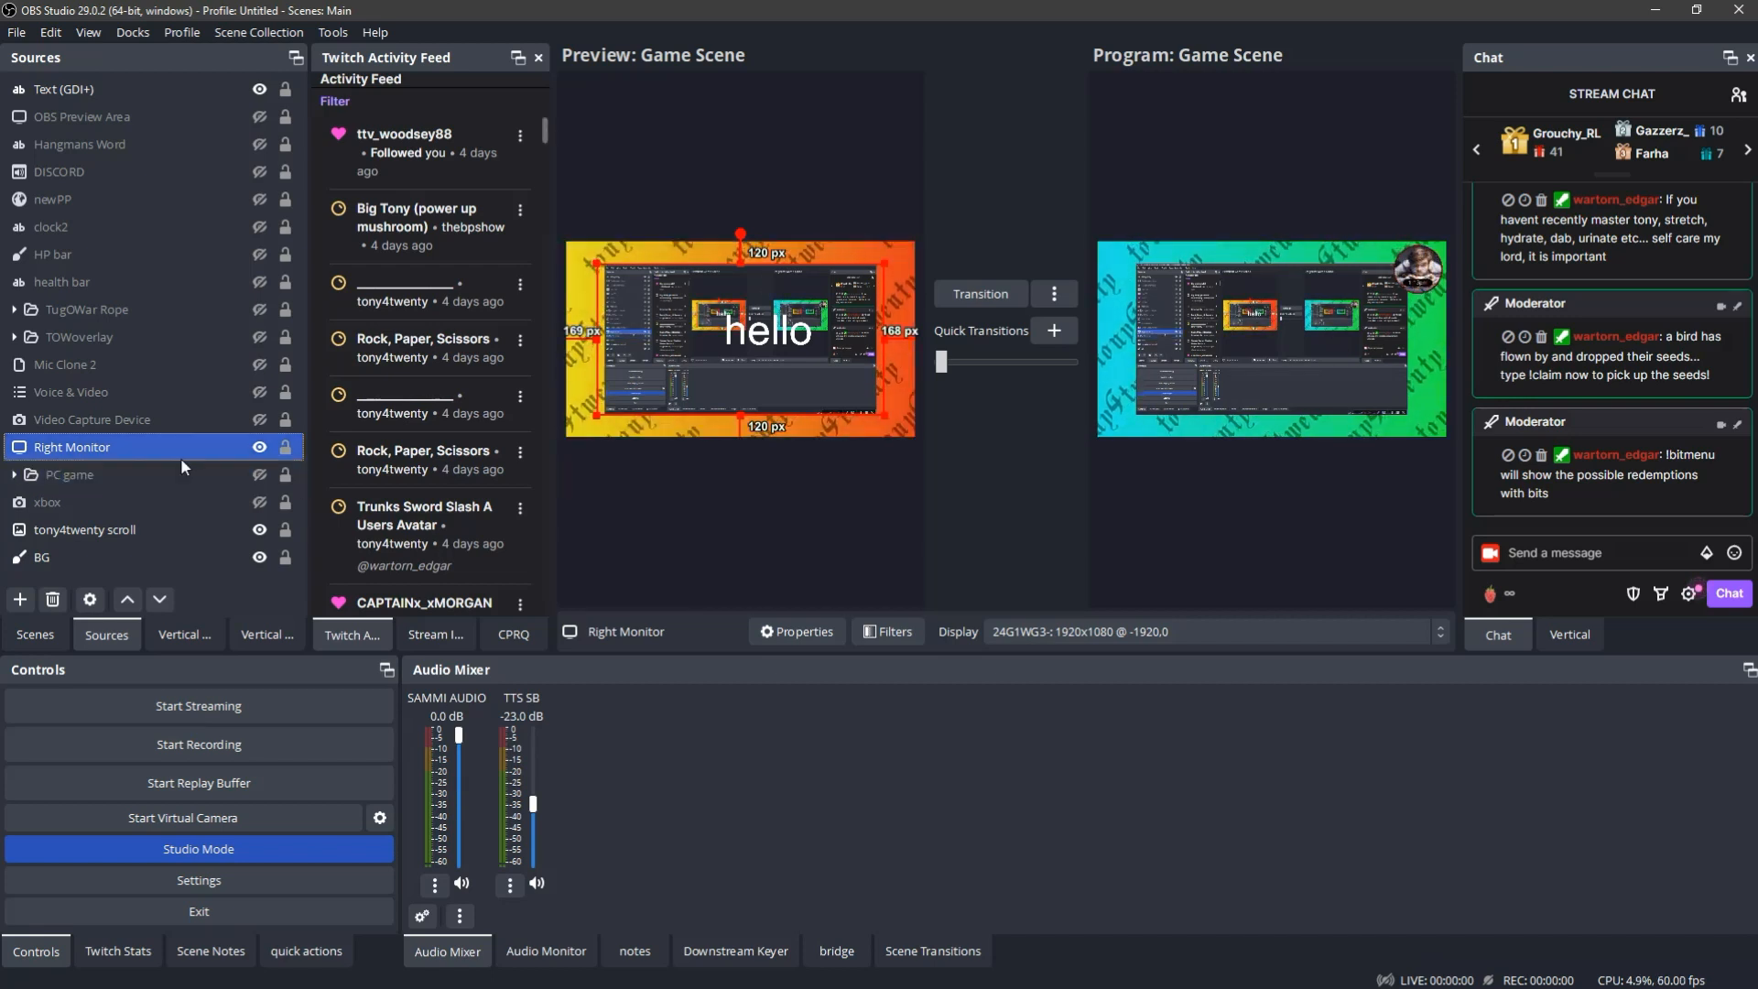
- Set the Right Monitor source's captured display back to the primary 1920x1080 monitor at 0,0
double_click(232, 447)
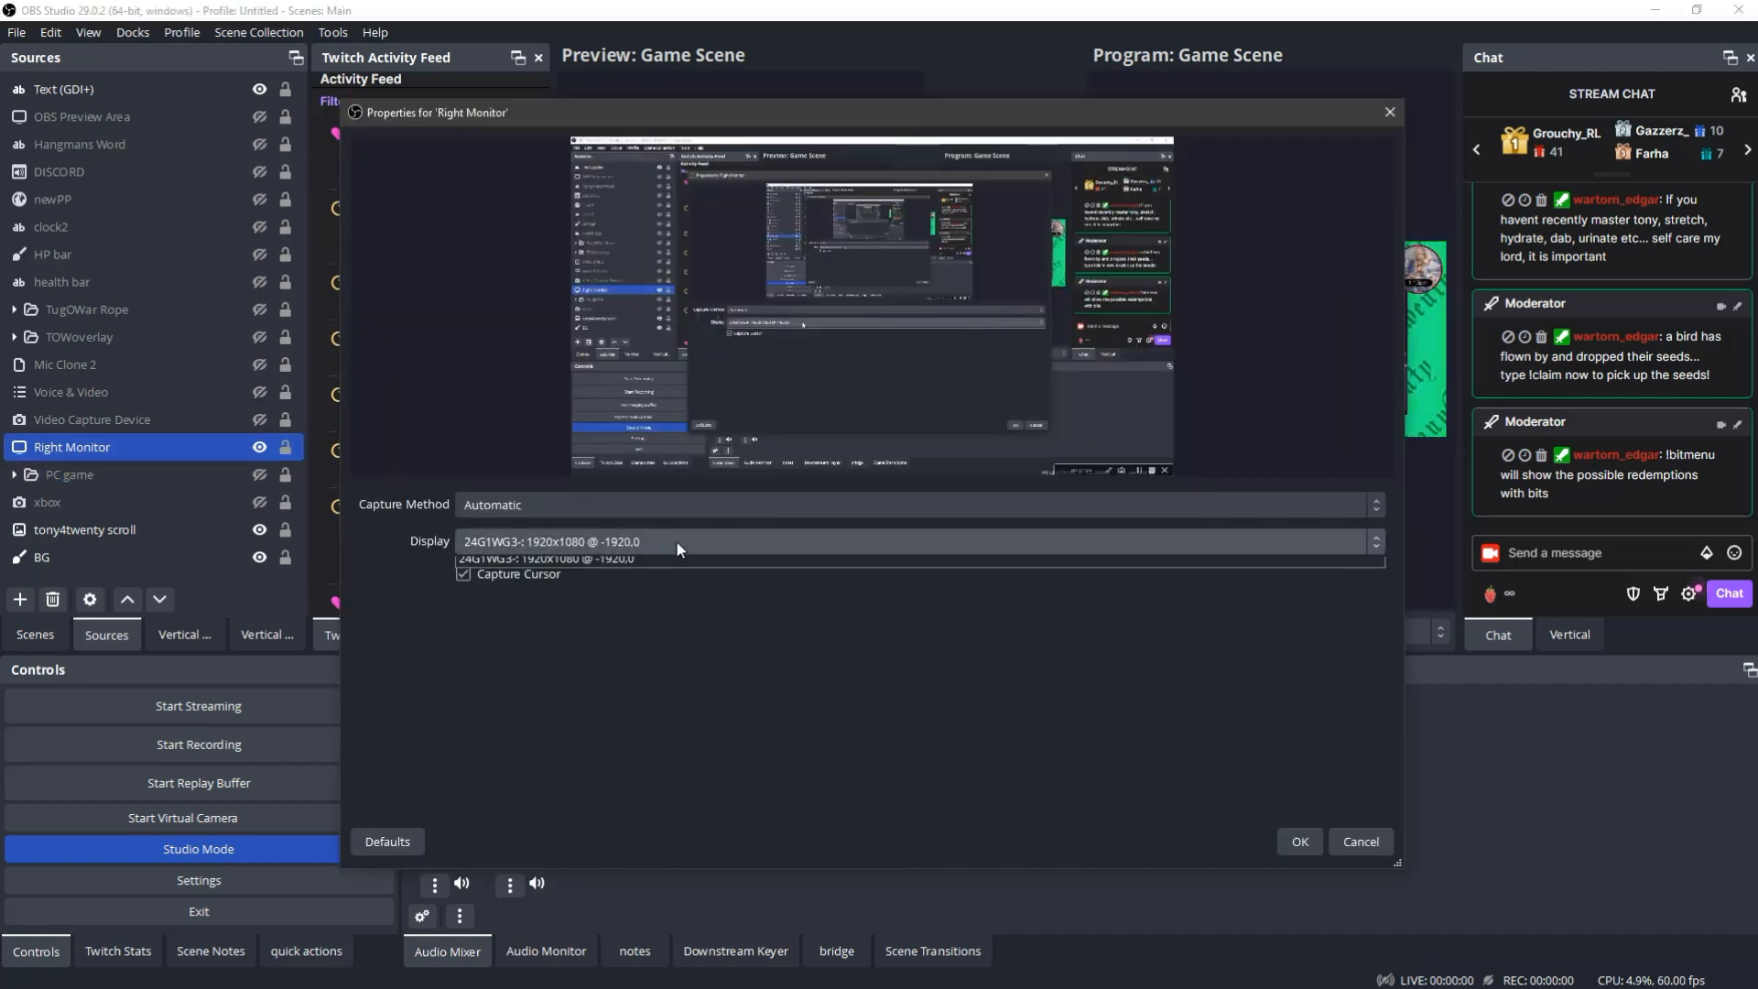
click(676, 540)
click(652, 566)
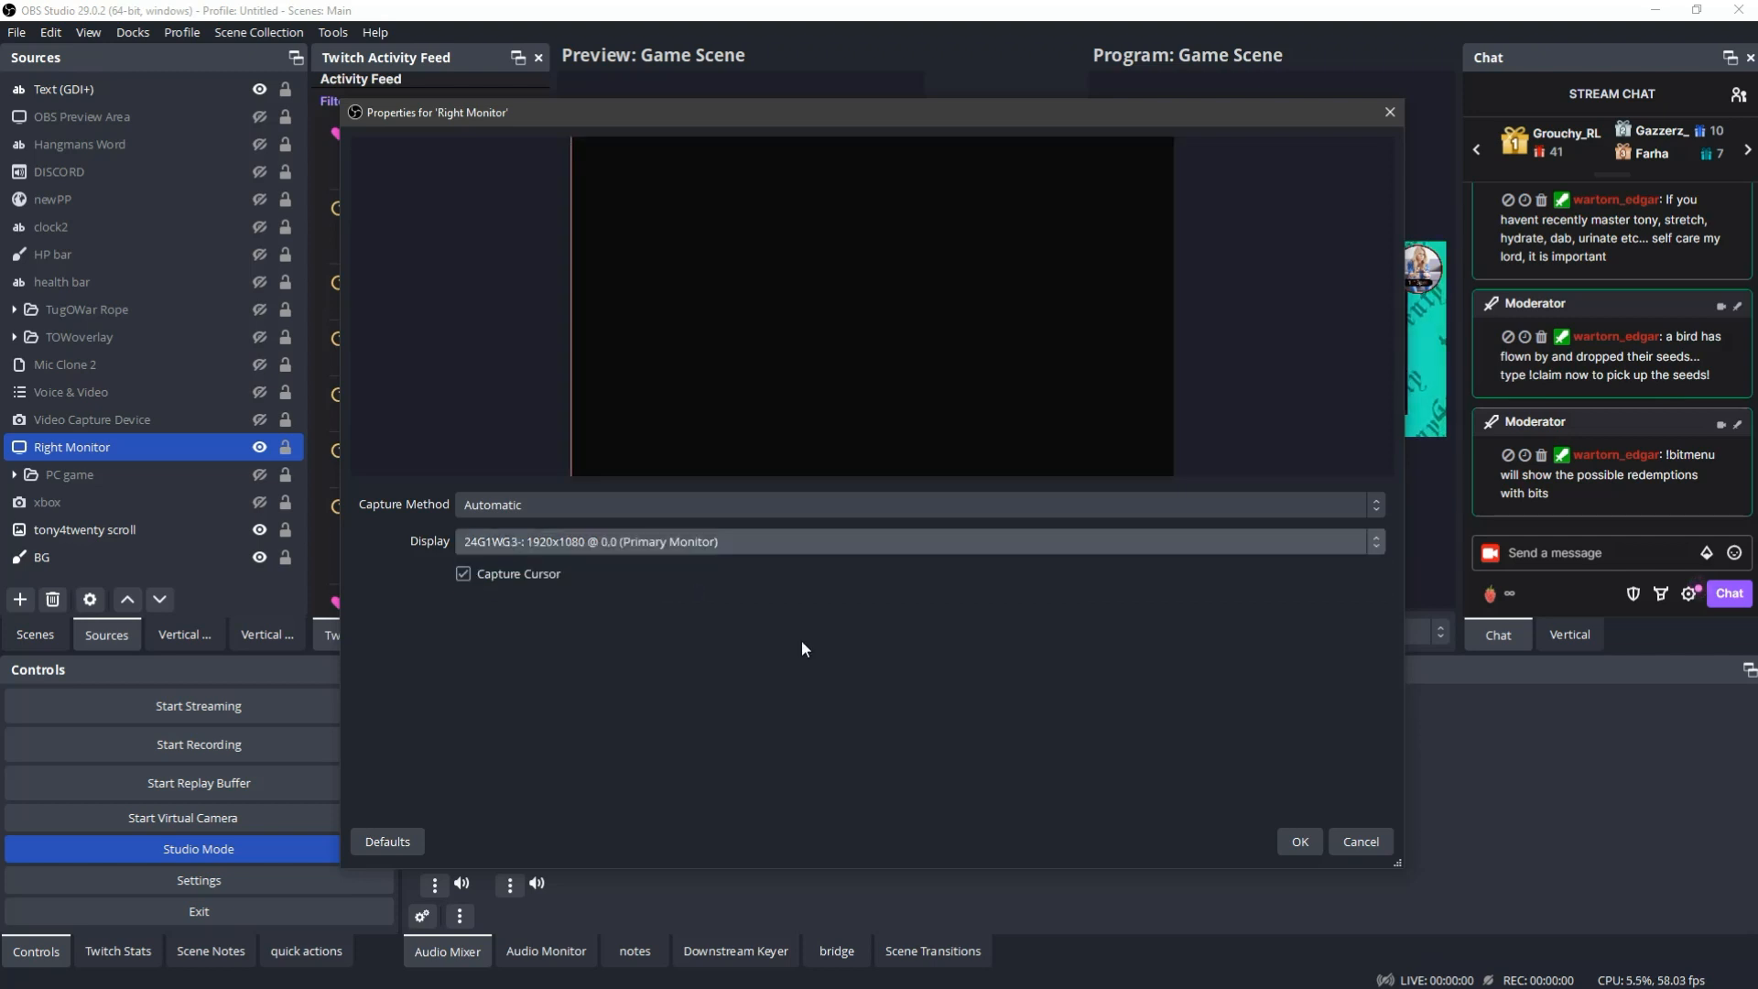
click(1307, 841)
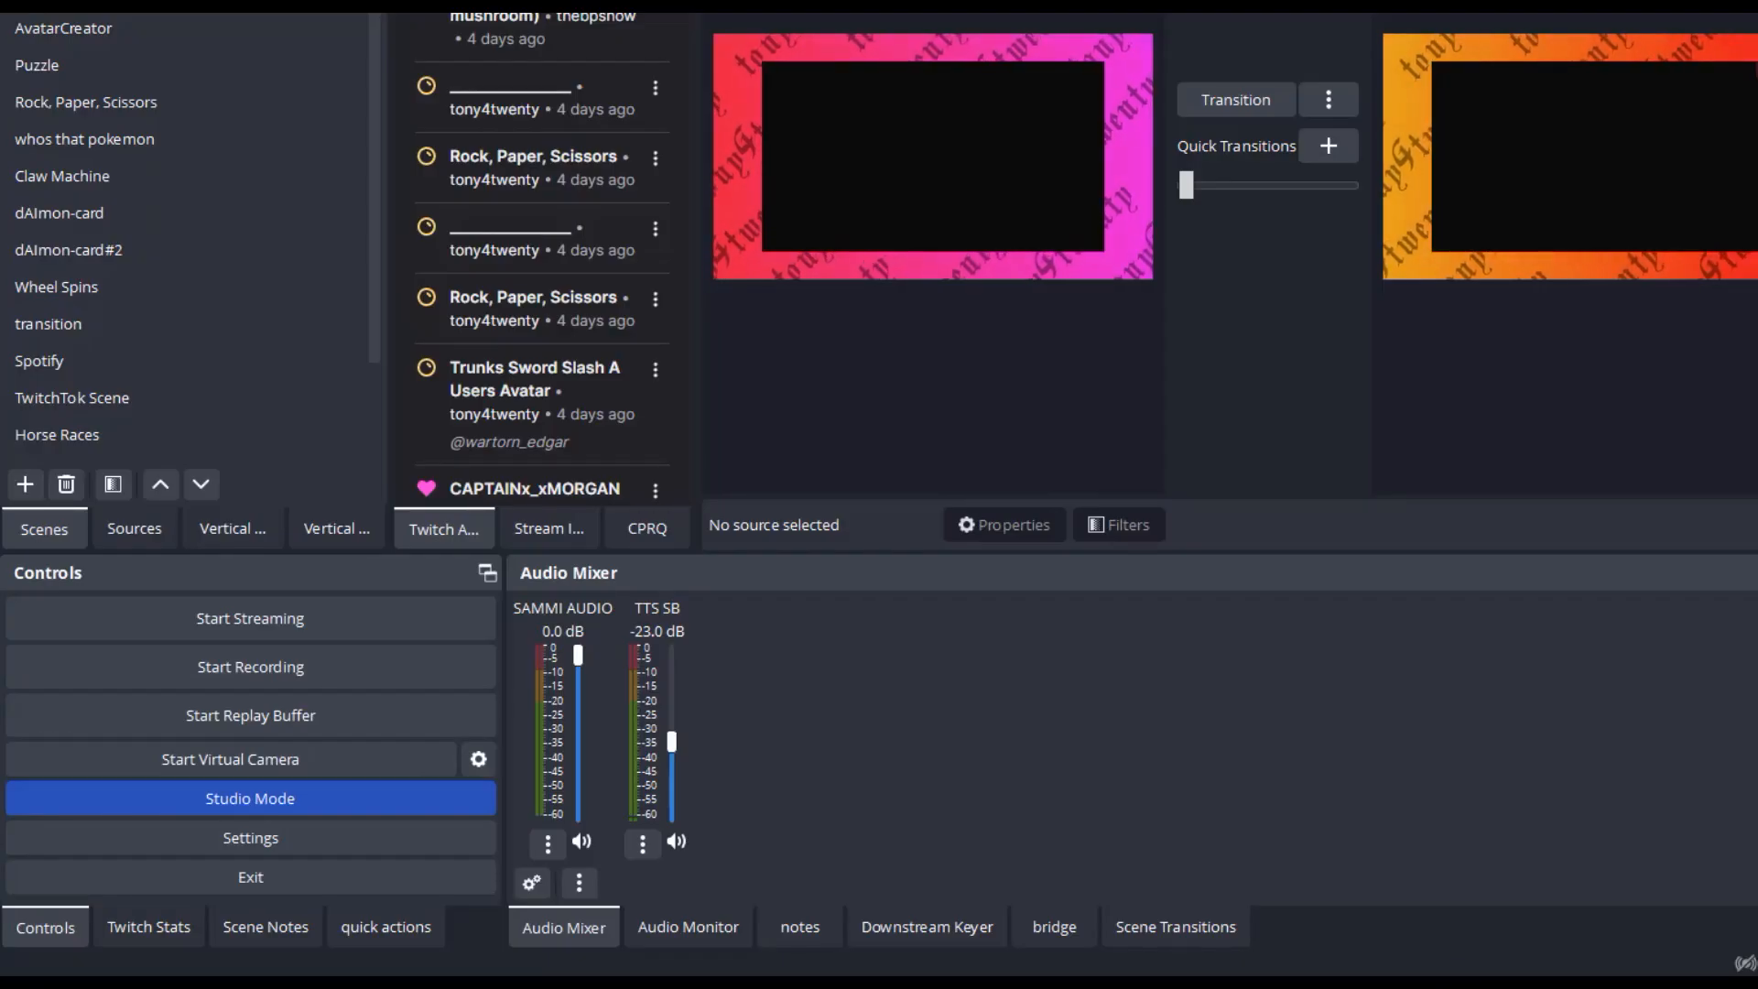
- Add a Cut quick transition and run it from preview to program
click(1324, 150)
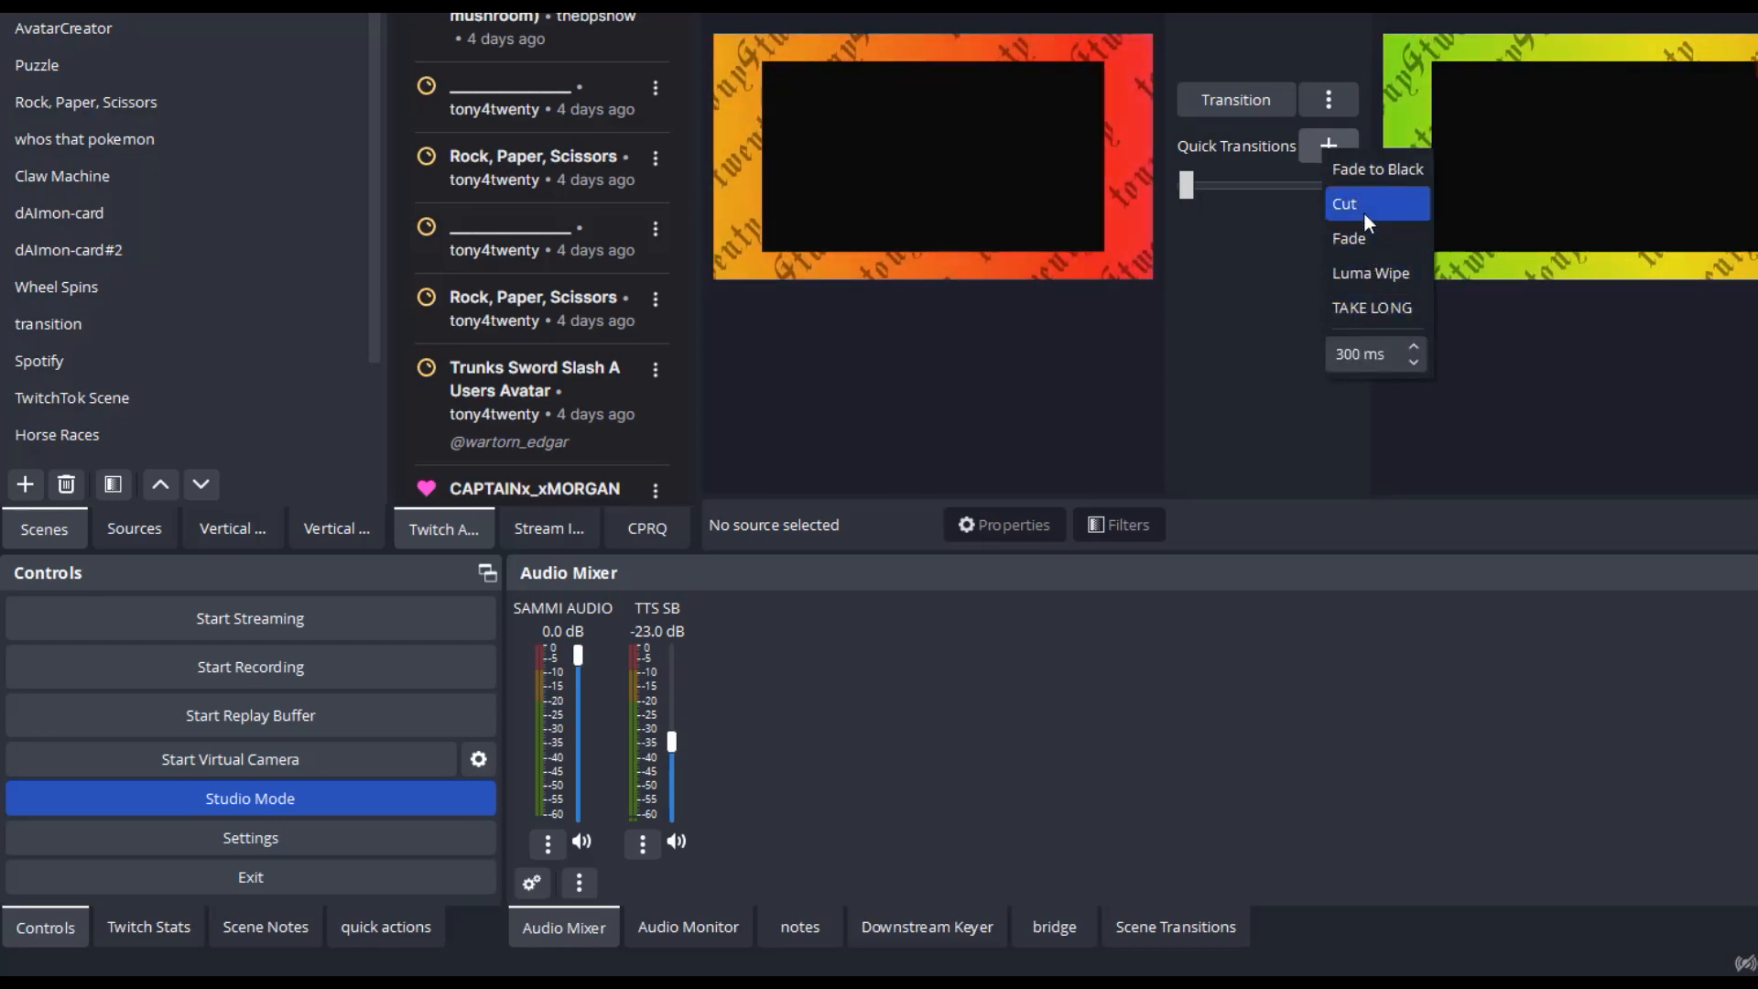
click(1360, 210)
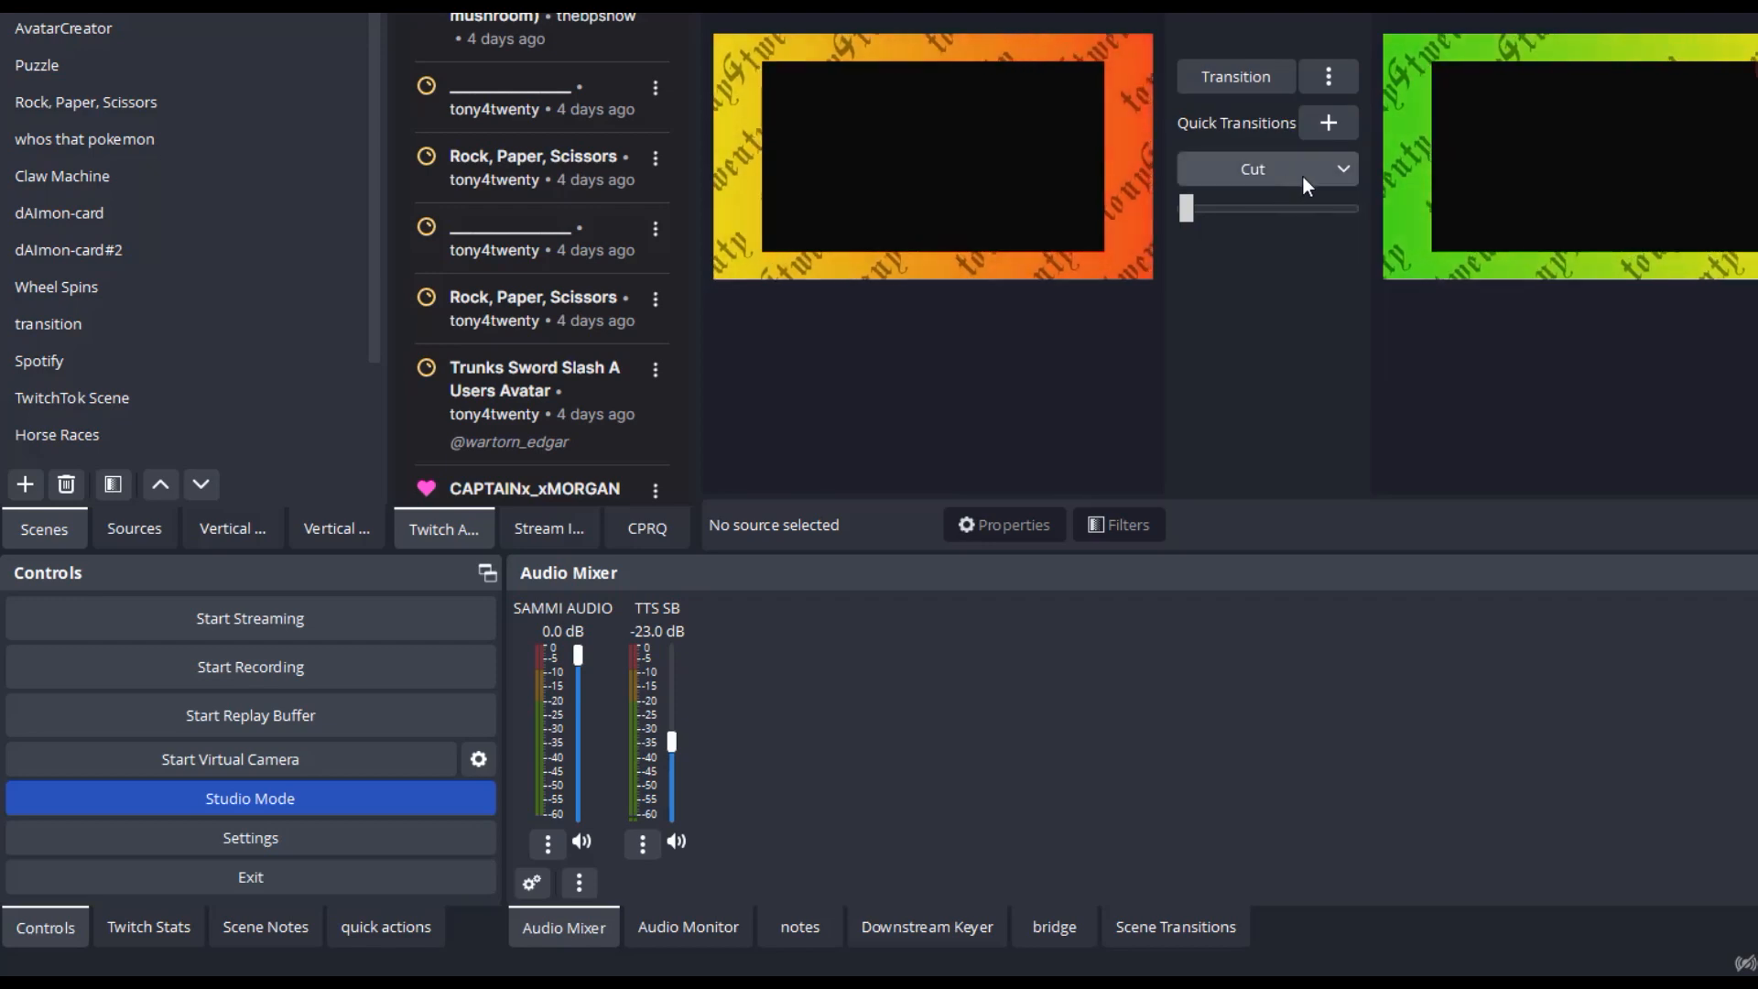
click(1250, 168)
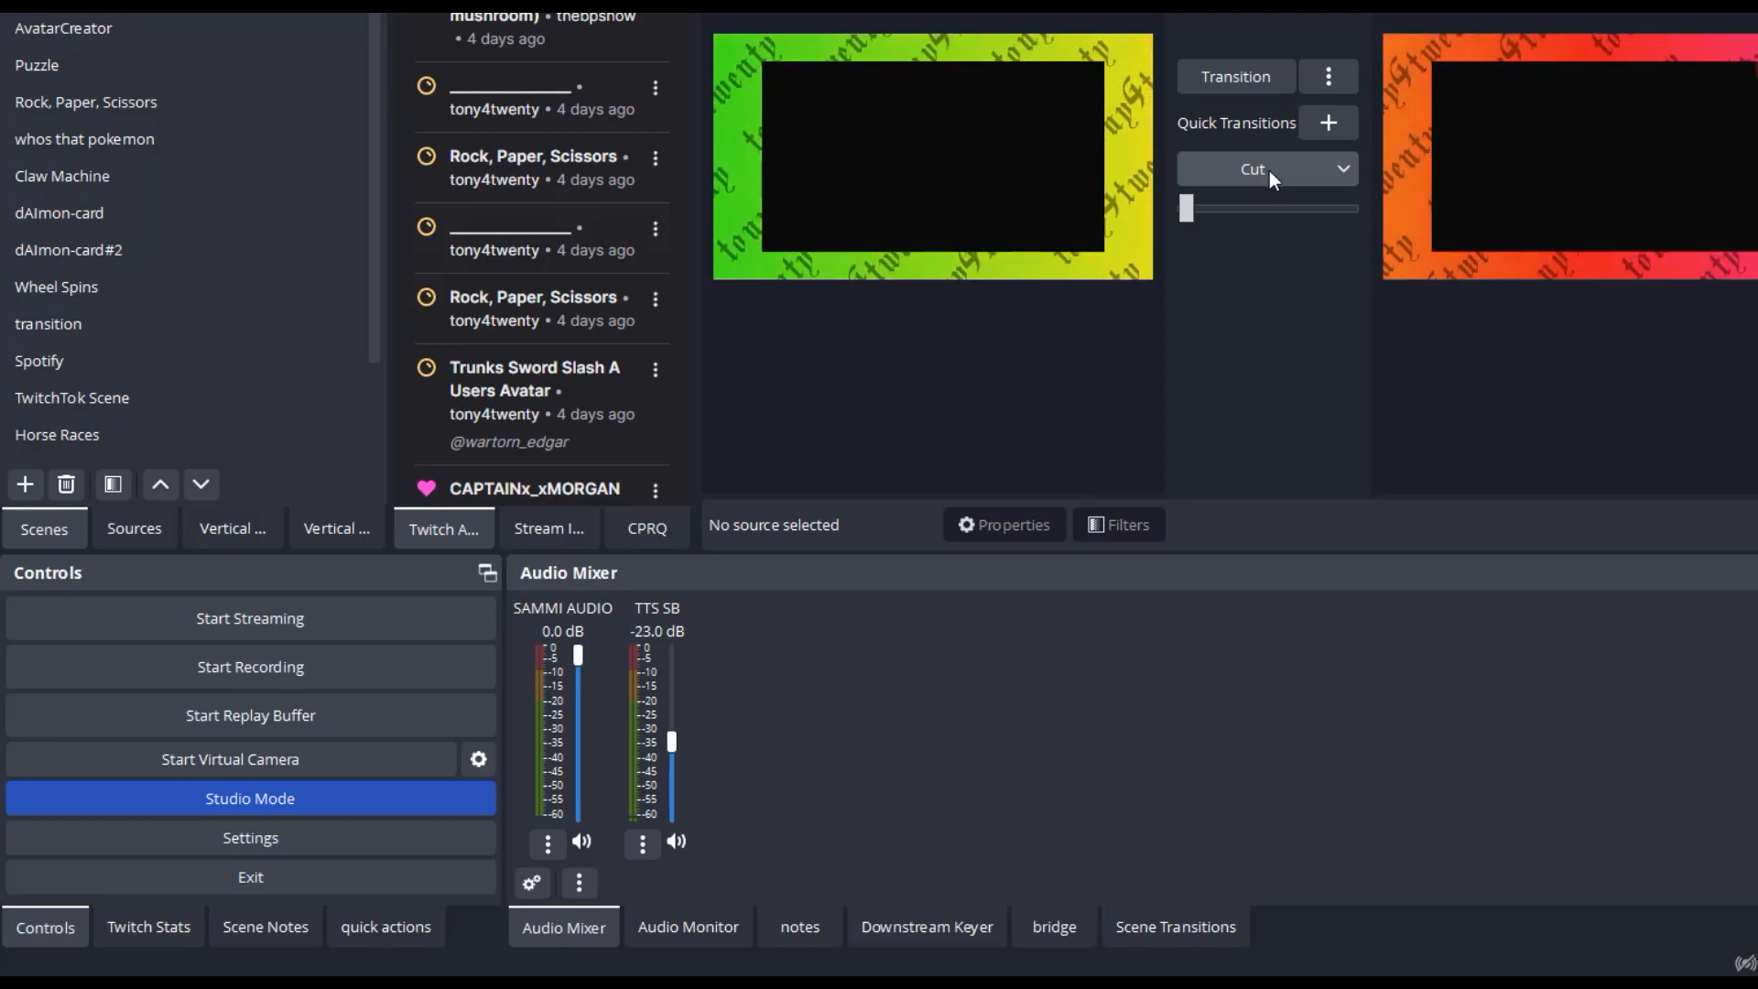
- Add a Fade quick transition with a duration of 300 ms below the Cut one
click(1342, 168)
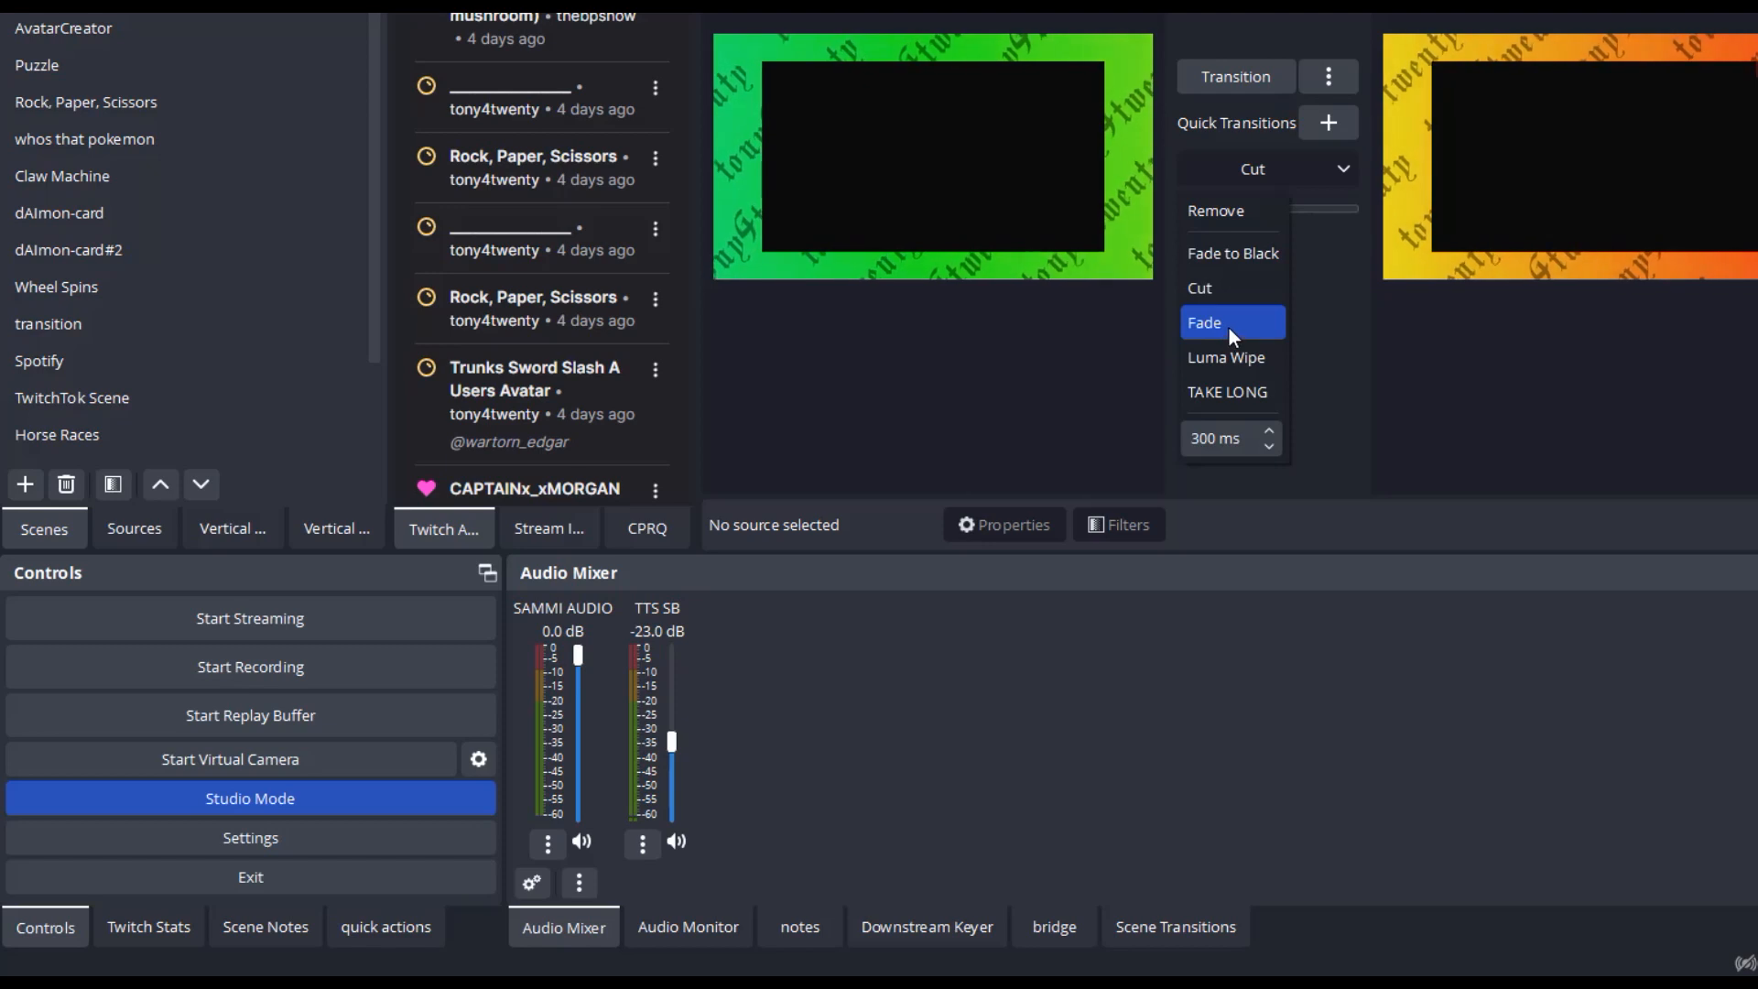
click(1331, 128)
click(1368, 217)
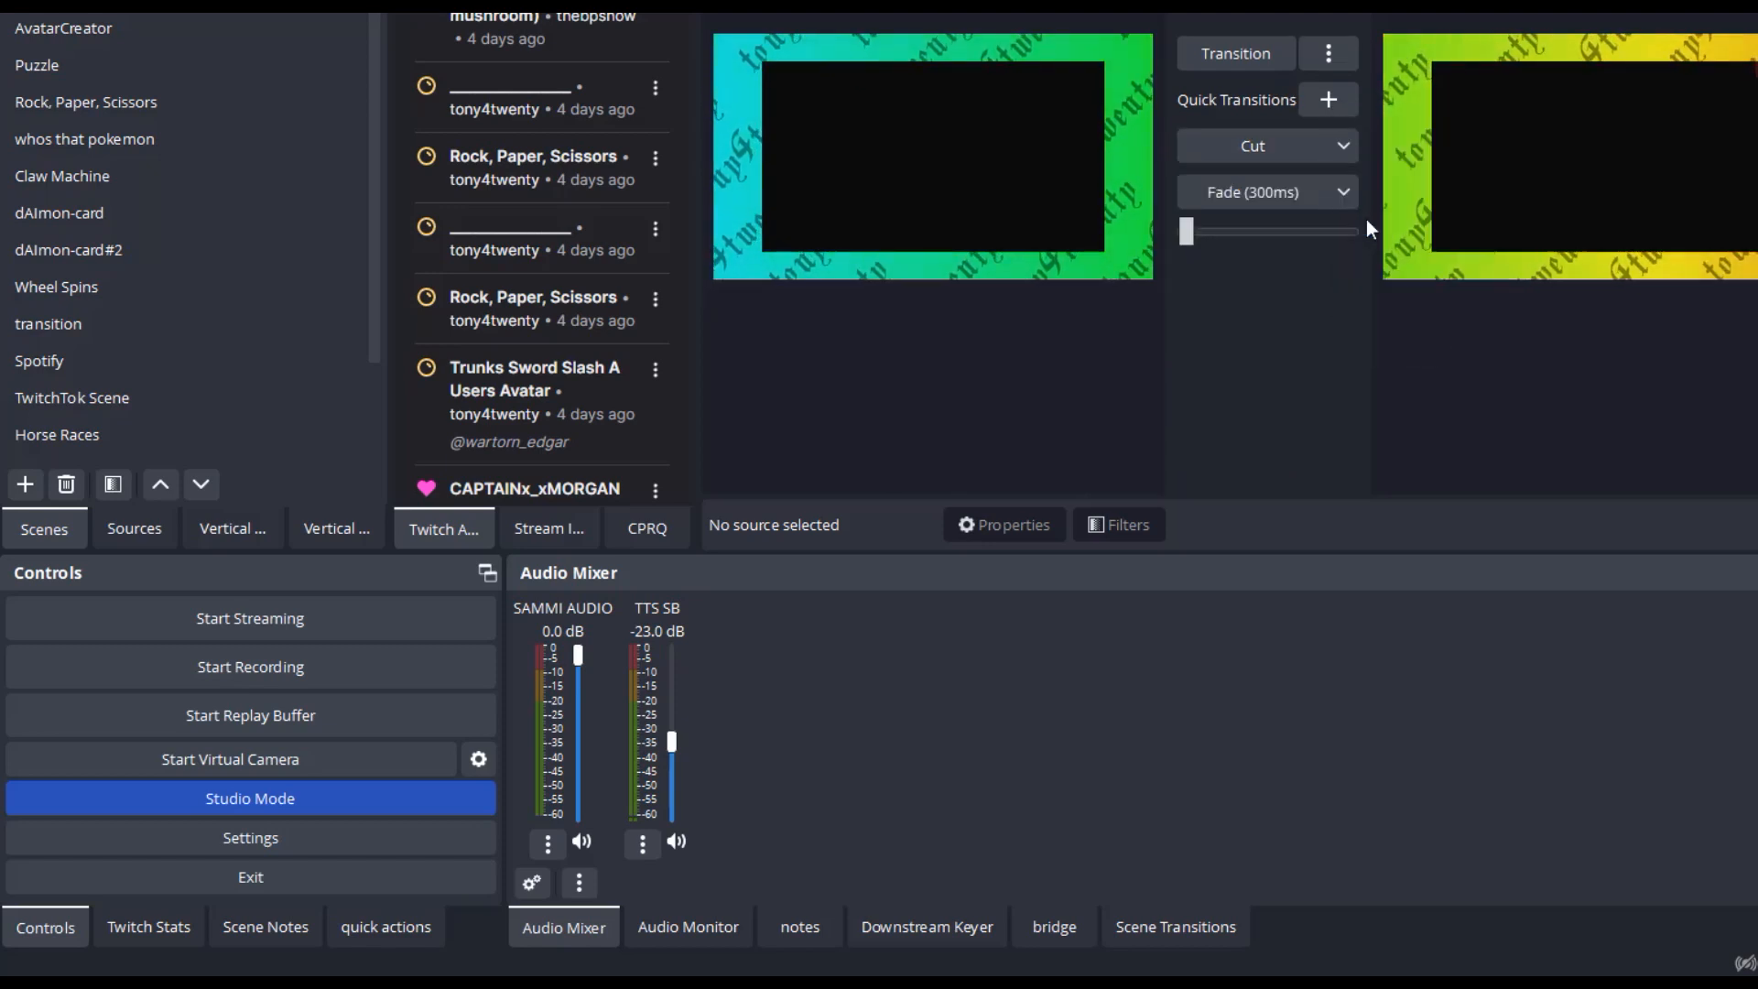
click(308, 798)
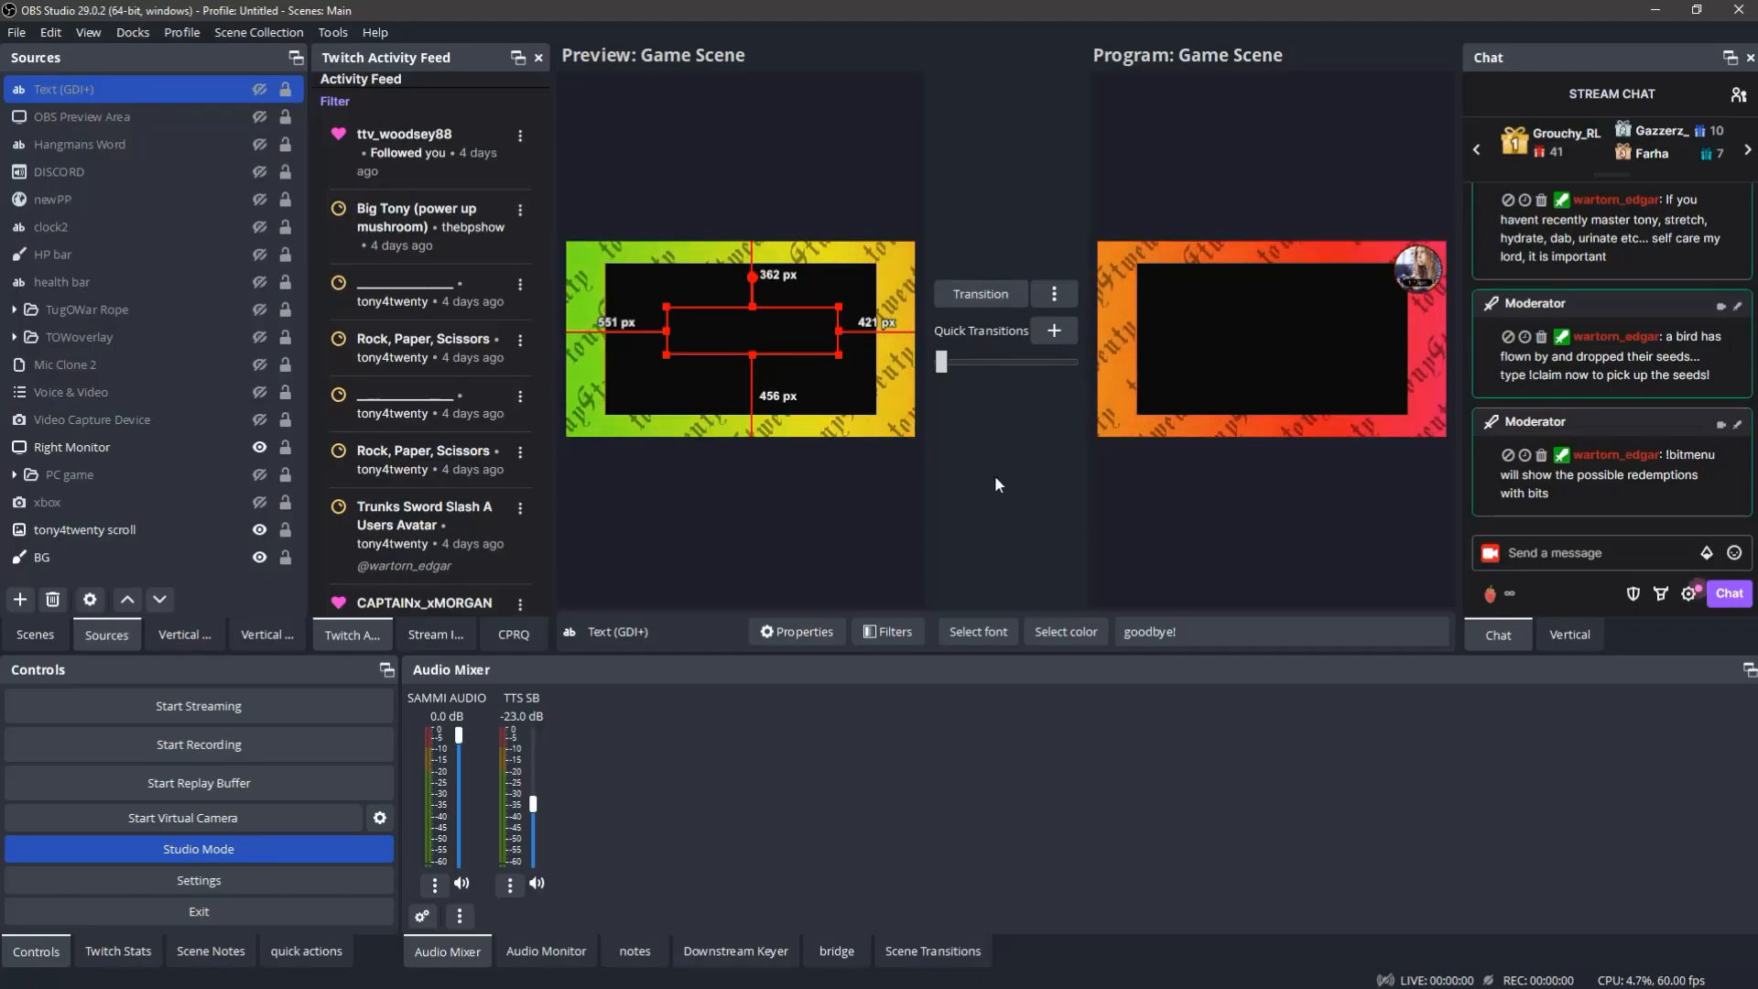
- Load the Just Chatting scene into the preview while the Game Scene stays in the program
click(691, 540)
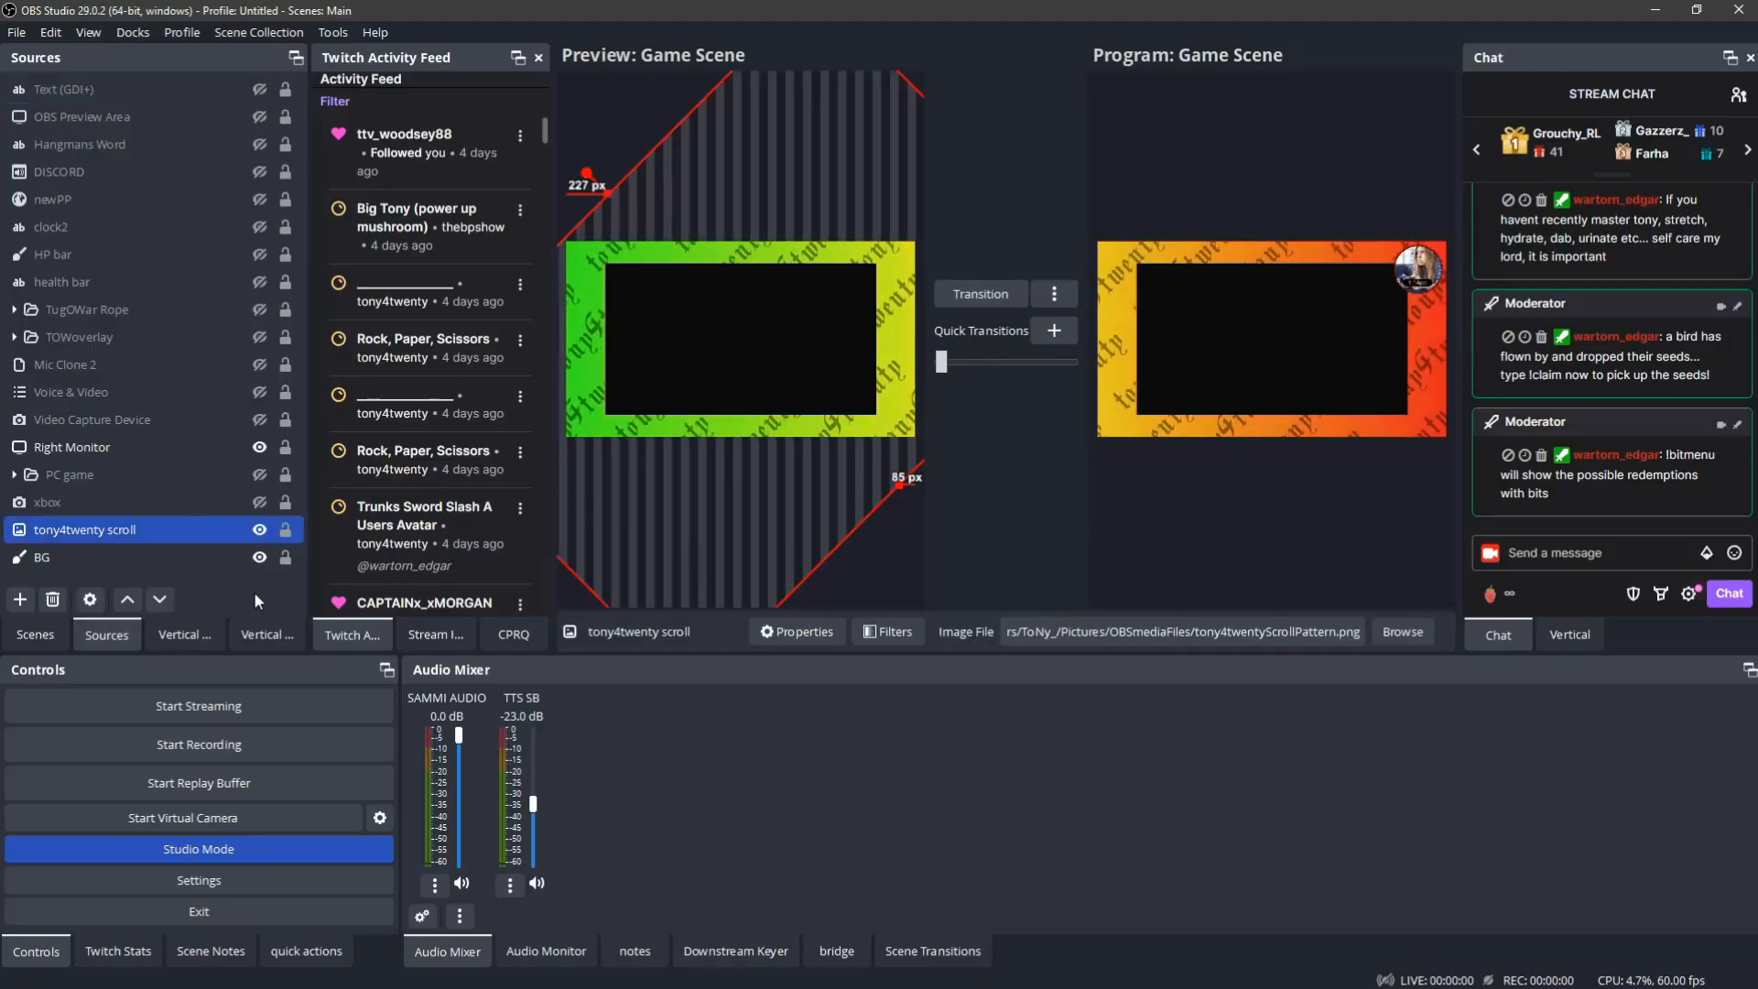
click(156, 560)
click(52, 634)
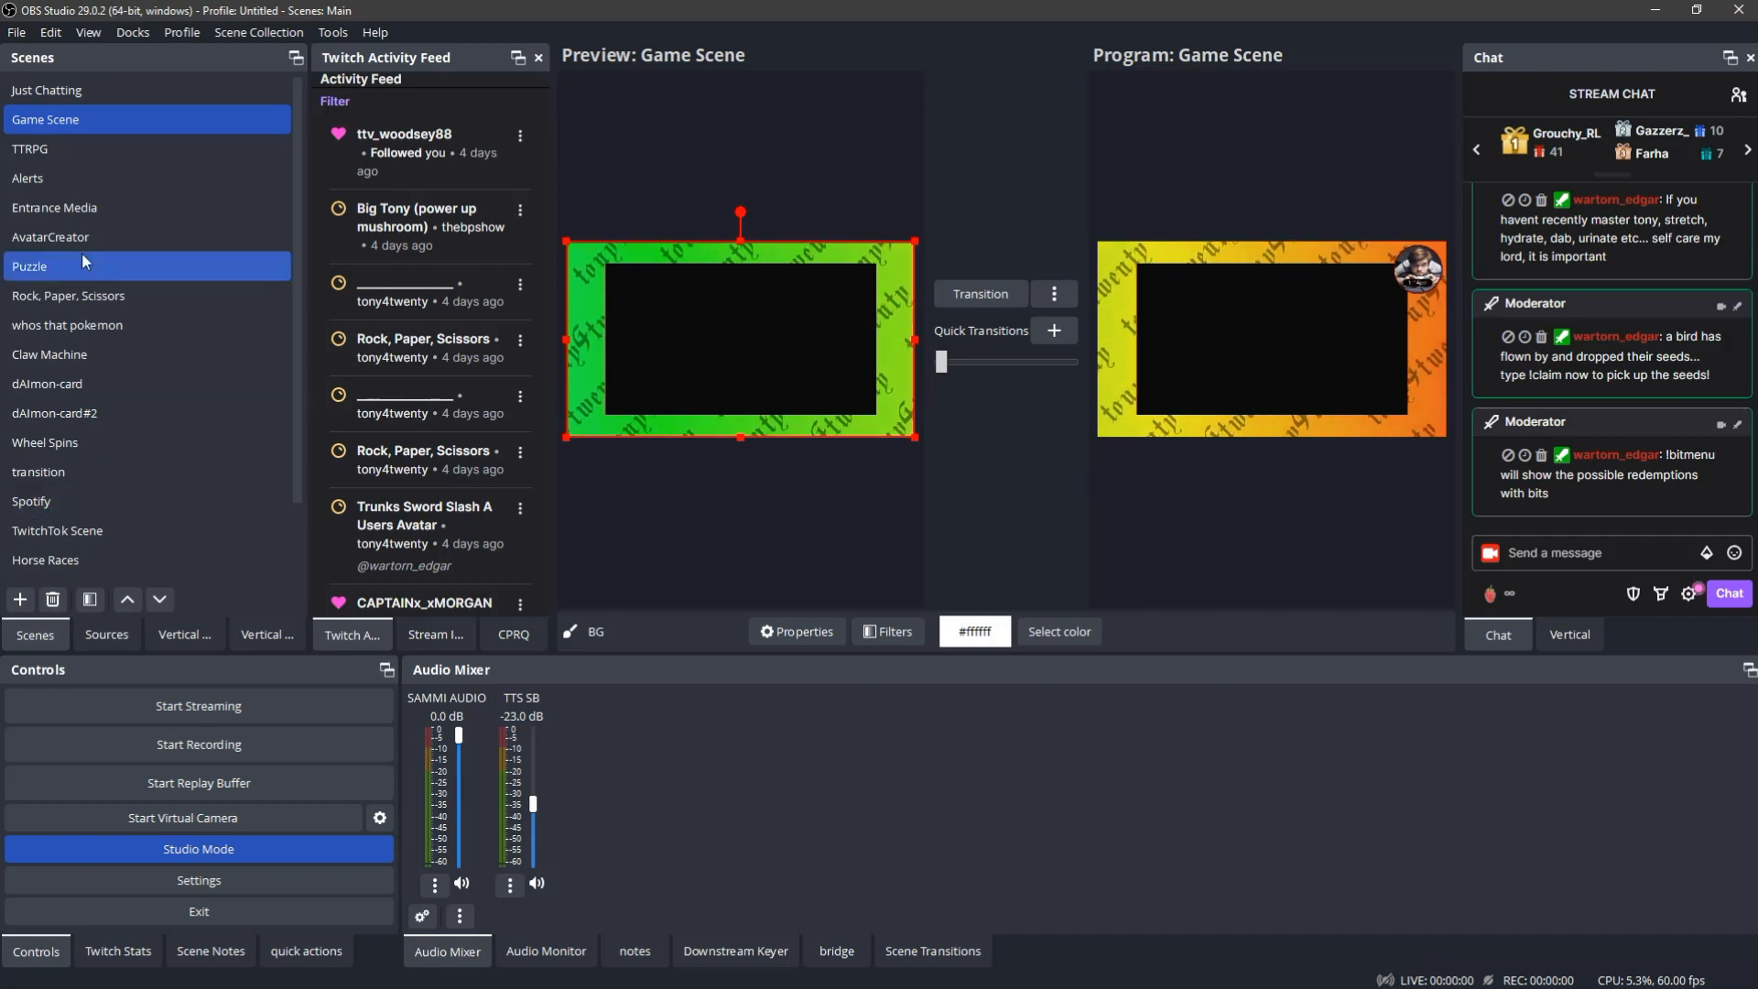
click(78, 92)
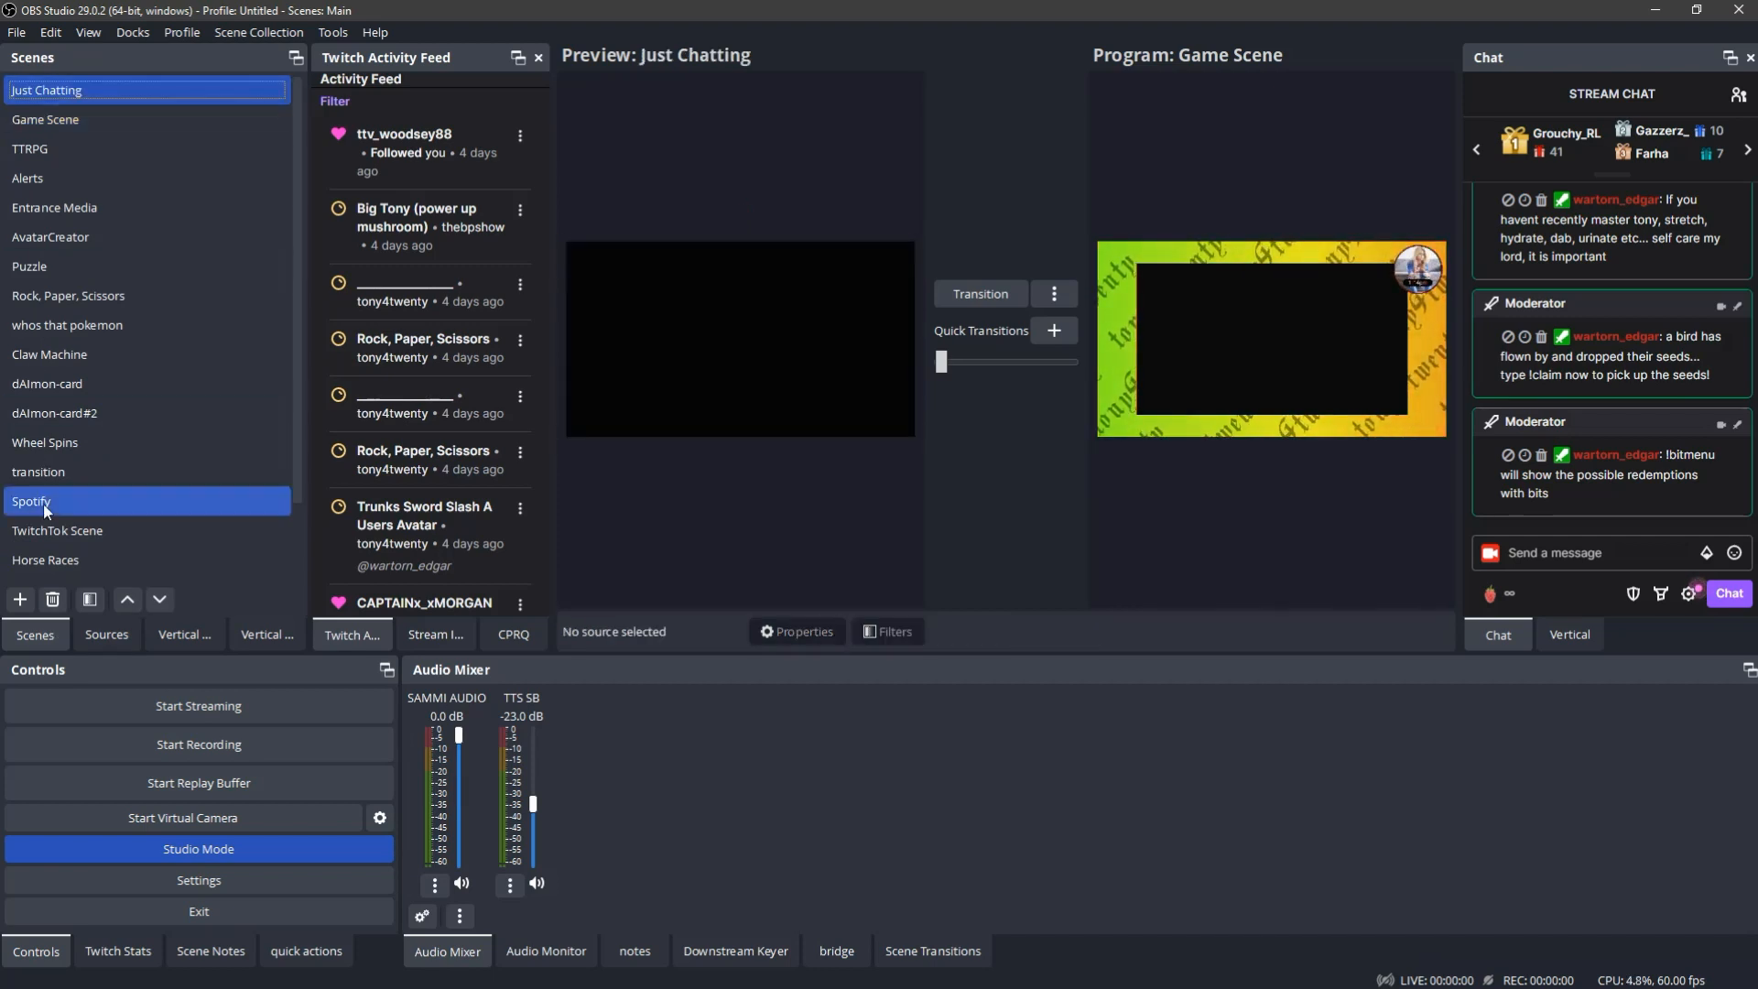
- Make the TrippyBackground, Source Clone 2, MyAvatar and MicClone4 sources visible in the Just Chatting scene
click(107, 637)
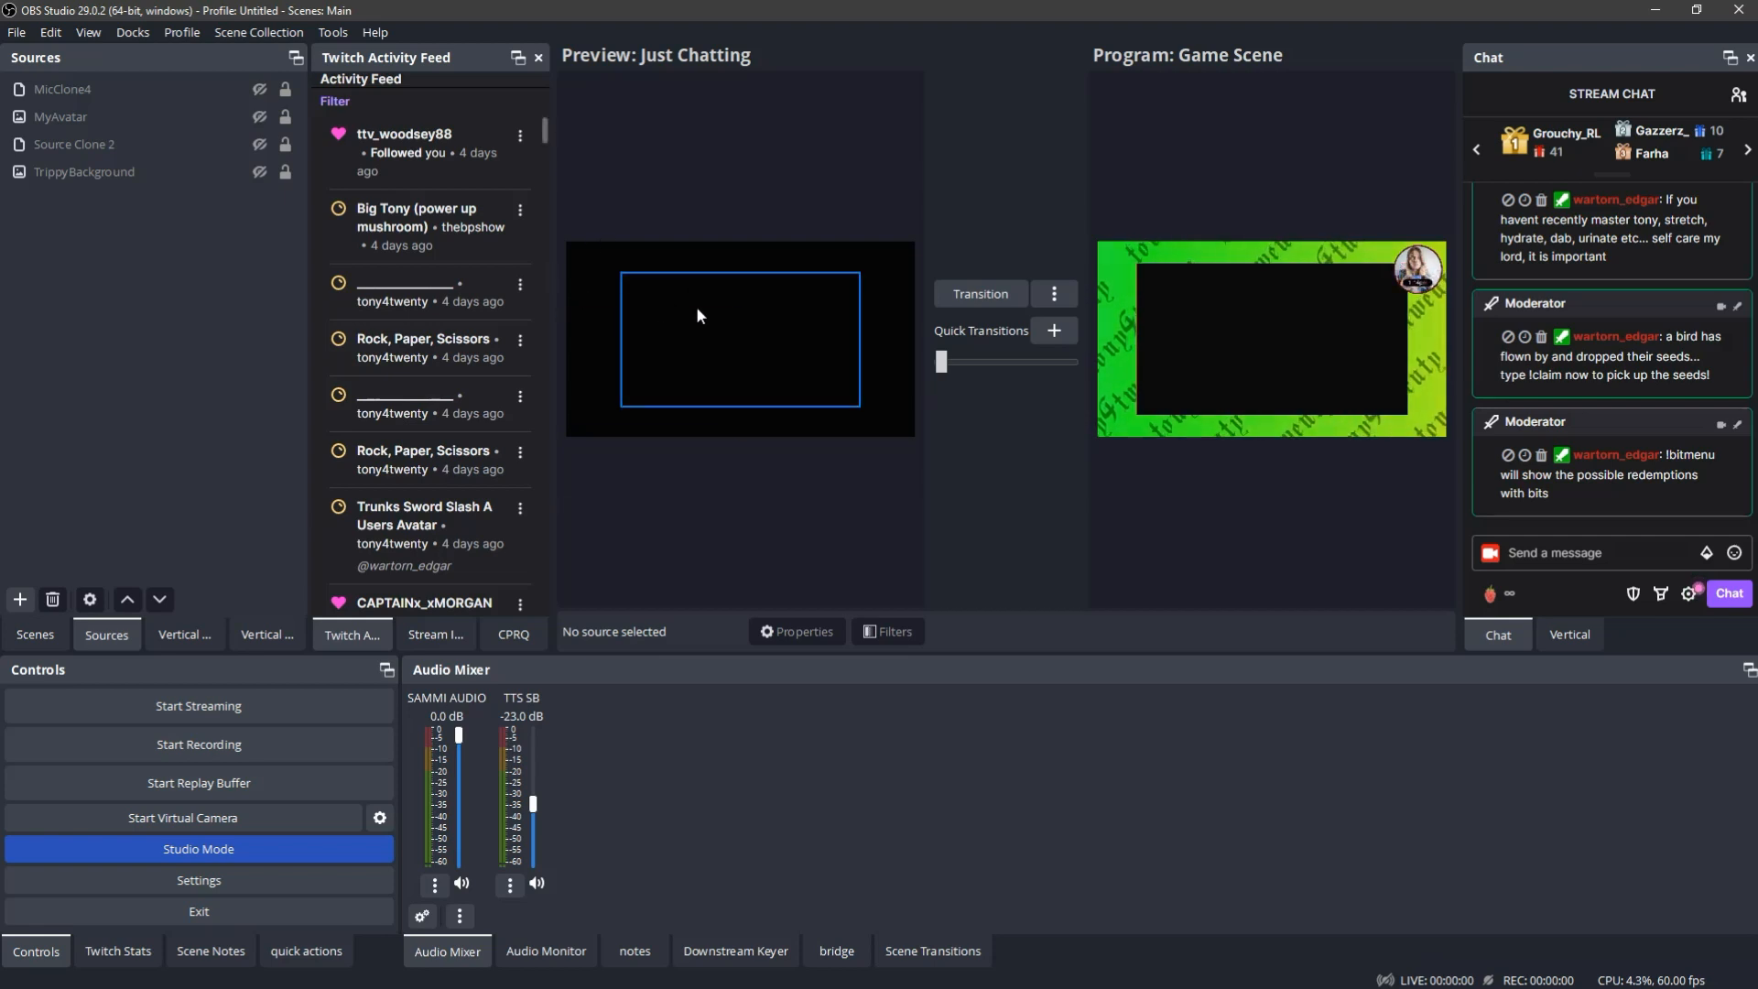
click(258, 172)
click(258, 144)
click(260, 114)
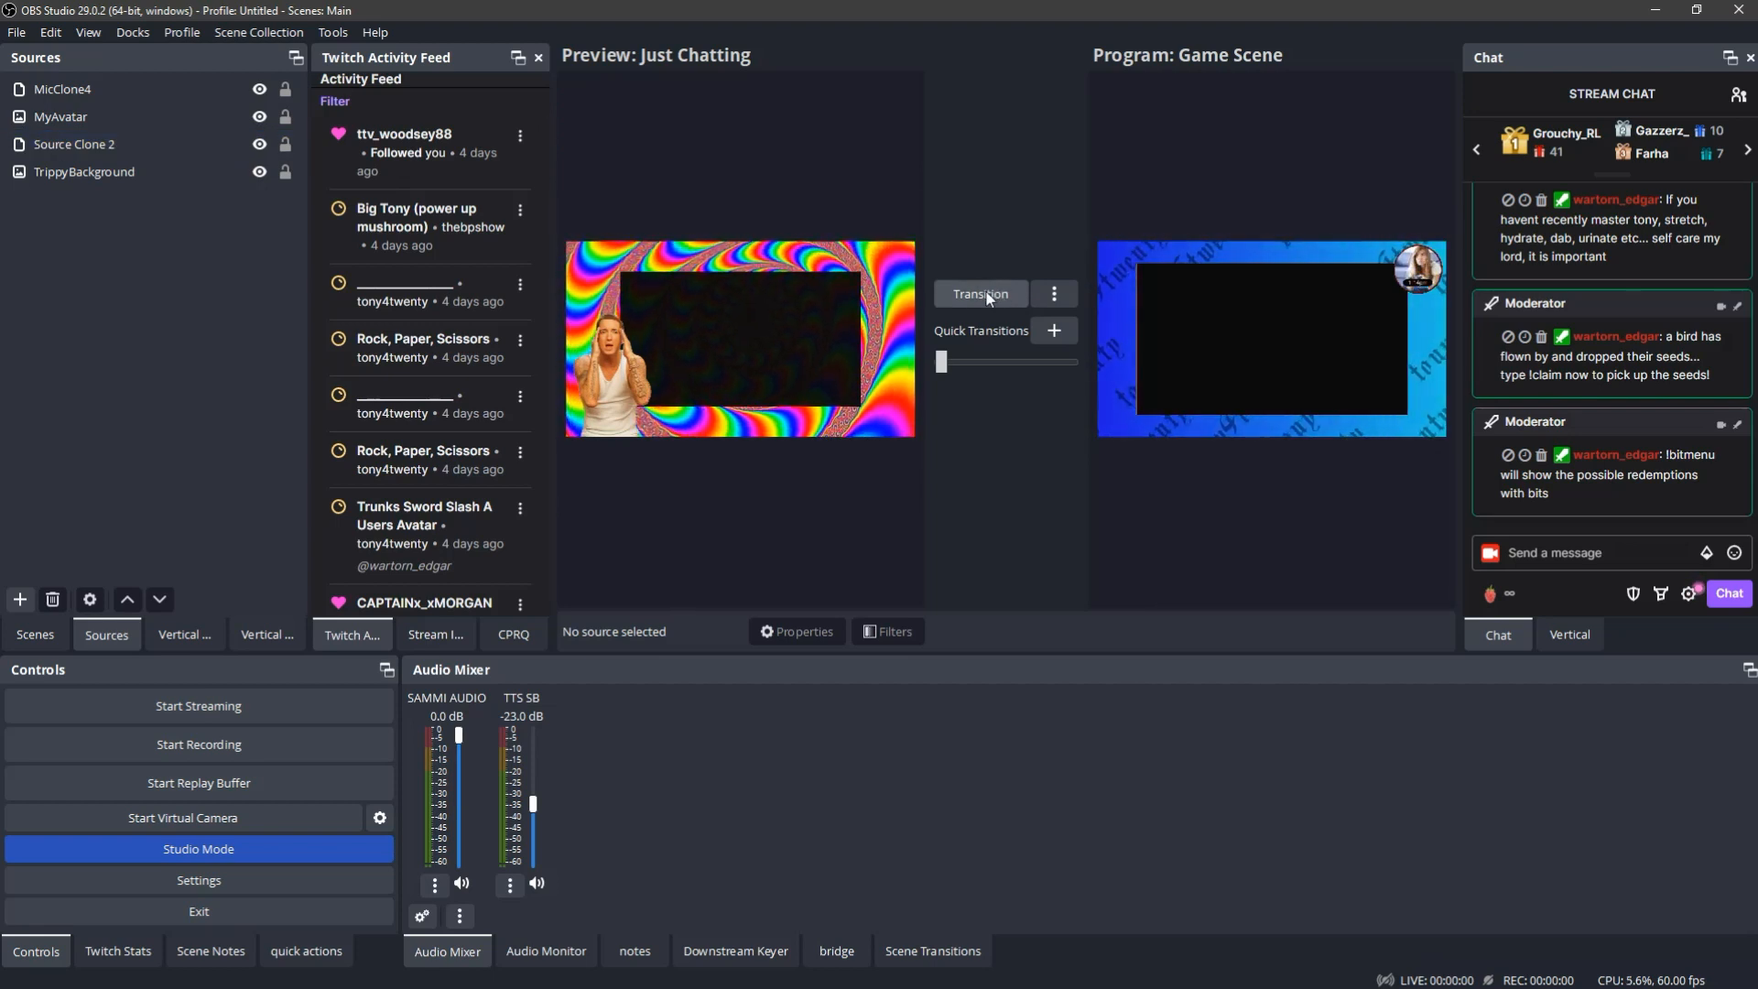
- Turn Studio Mode off and on again with the Game Scene loaded
click(195, 849)
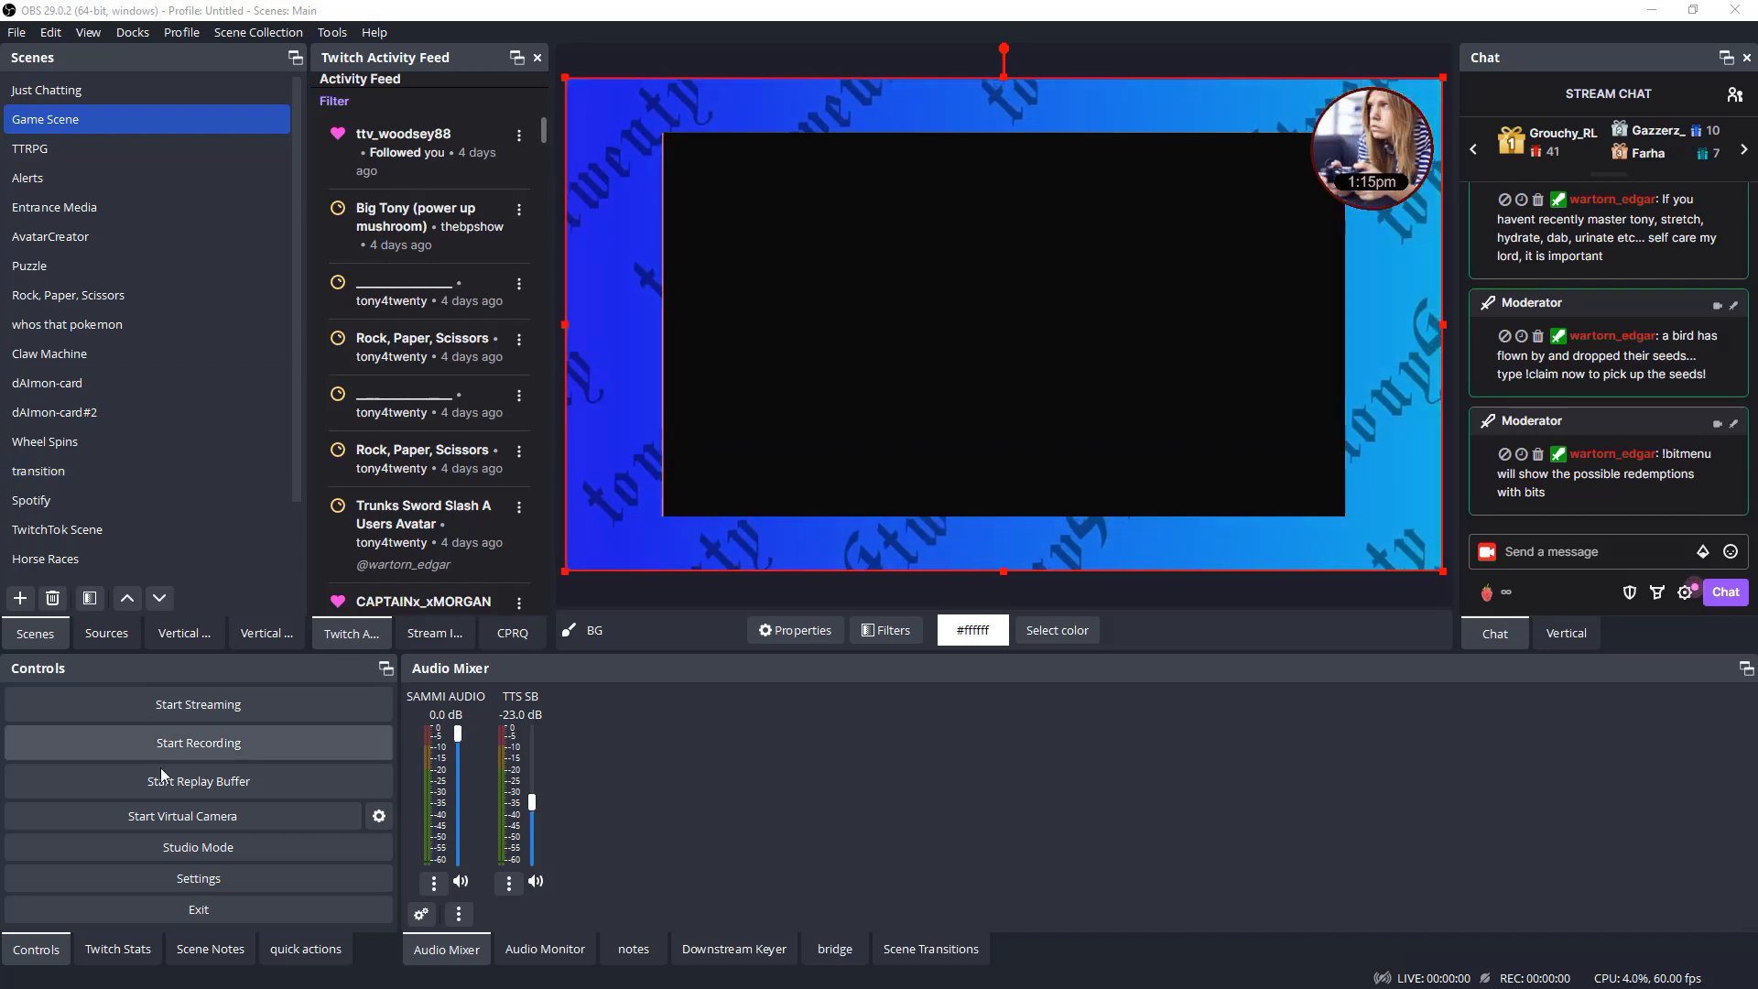
click(226, 854)
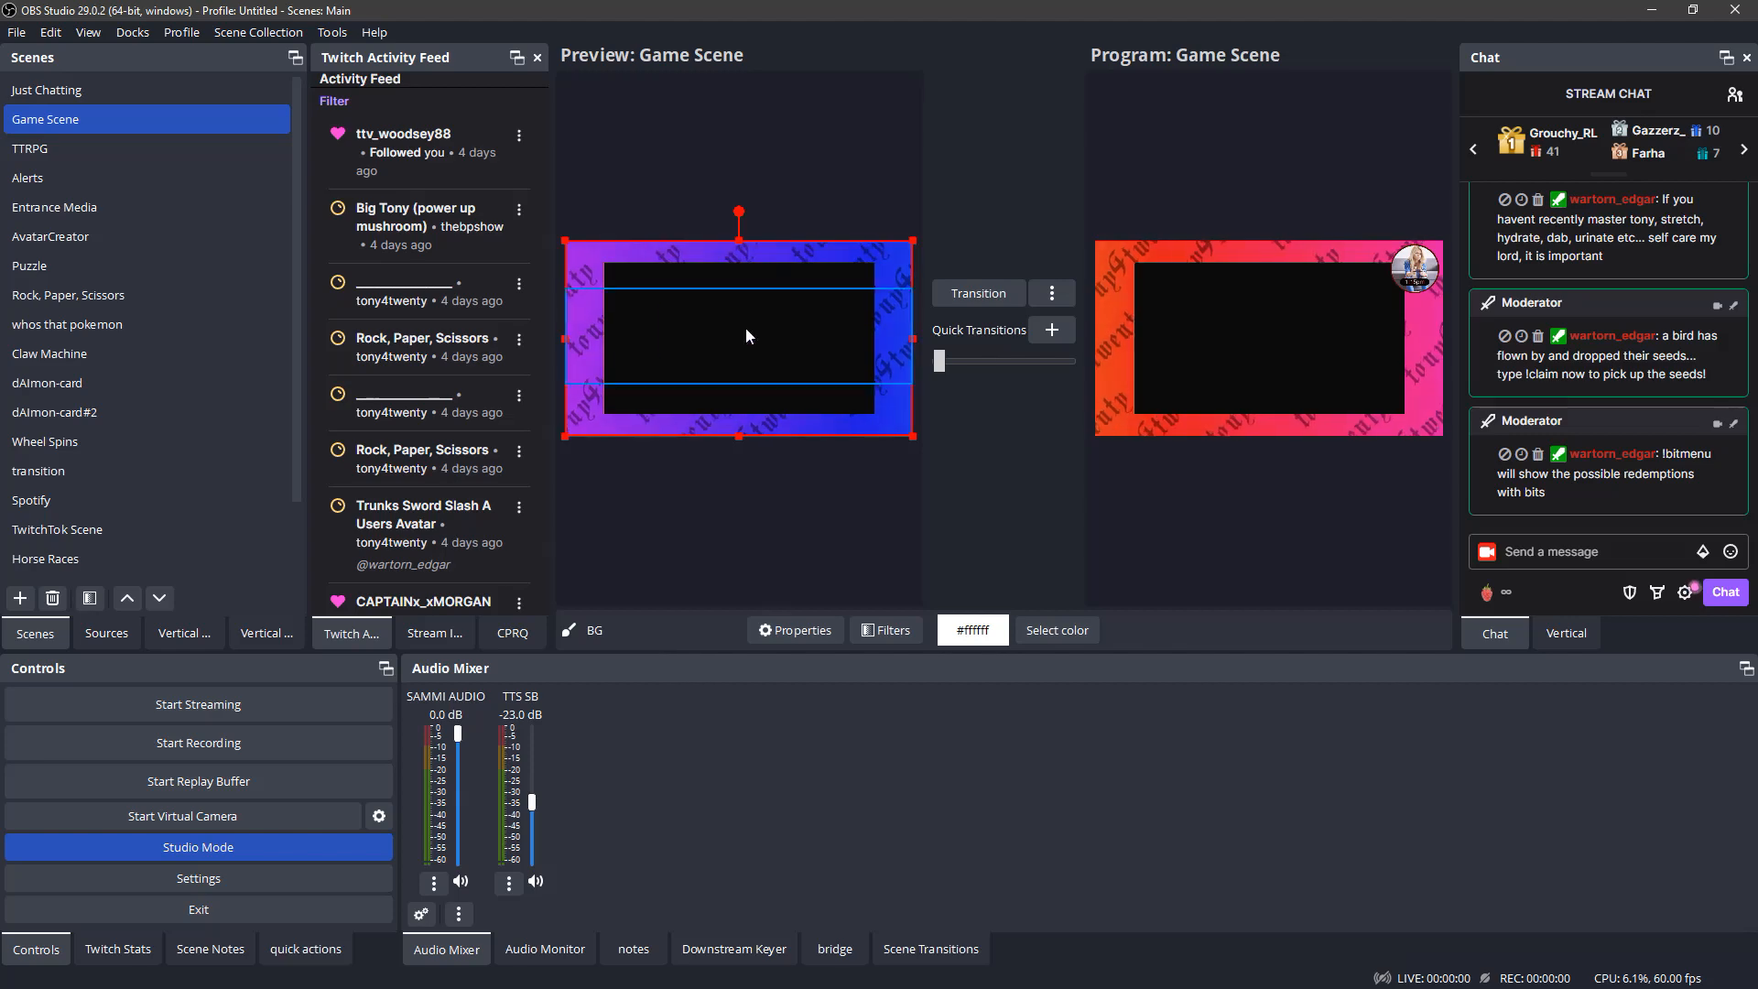
- Create a scene named NEW SCENE in the preview while the Game Scene stays in the program
scroll(138, 458, down, 1)
click(20, 598)
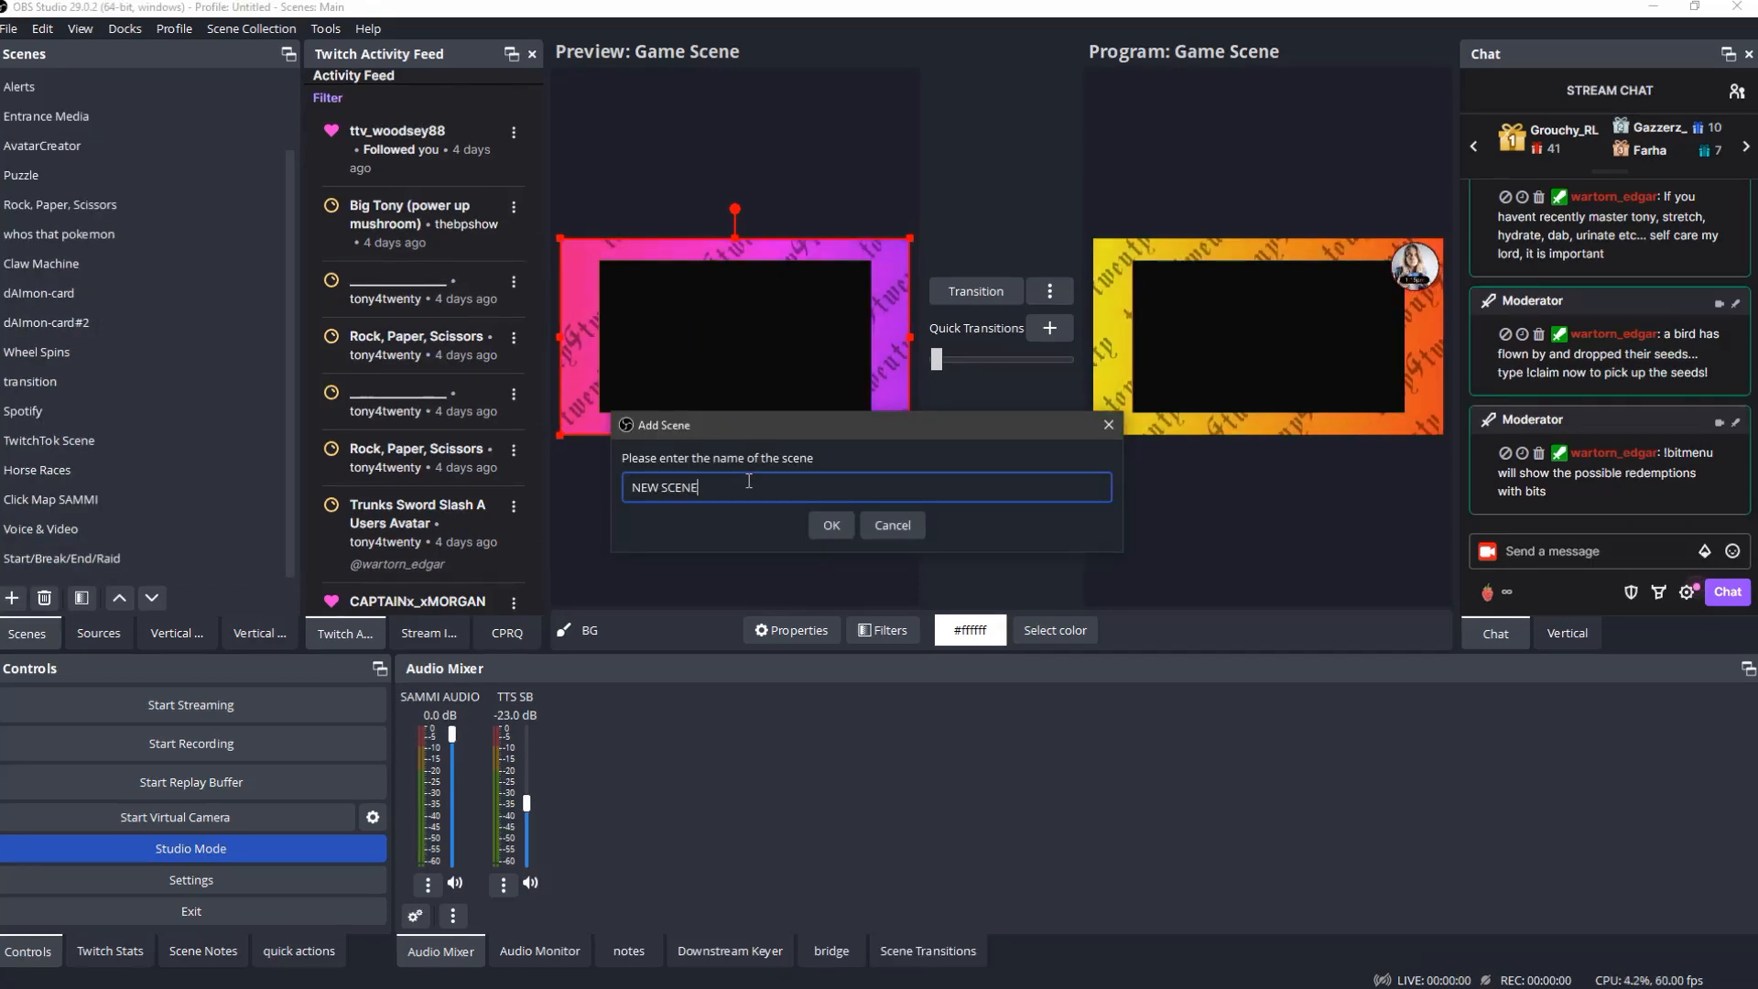
key(Return)
- Add a Color Source named "newscene bg" to NEW SCENE
click(100, 632)
right_click(151, 285)
mouse_move(174, 299)
click(401, 411)
key(BackSpace)
text(newscene bg)
key(Return)
- Set the color of the newscene bg source to the basic red #aa0000
click(1144, 503)
click(659, 293)
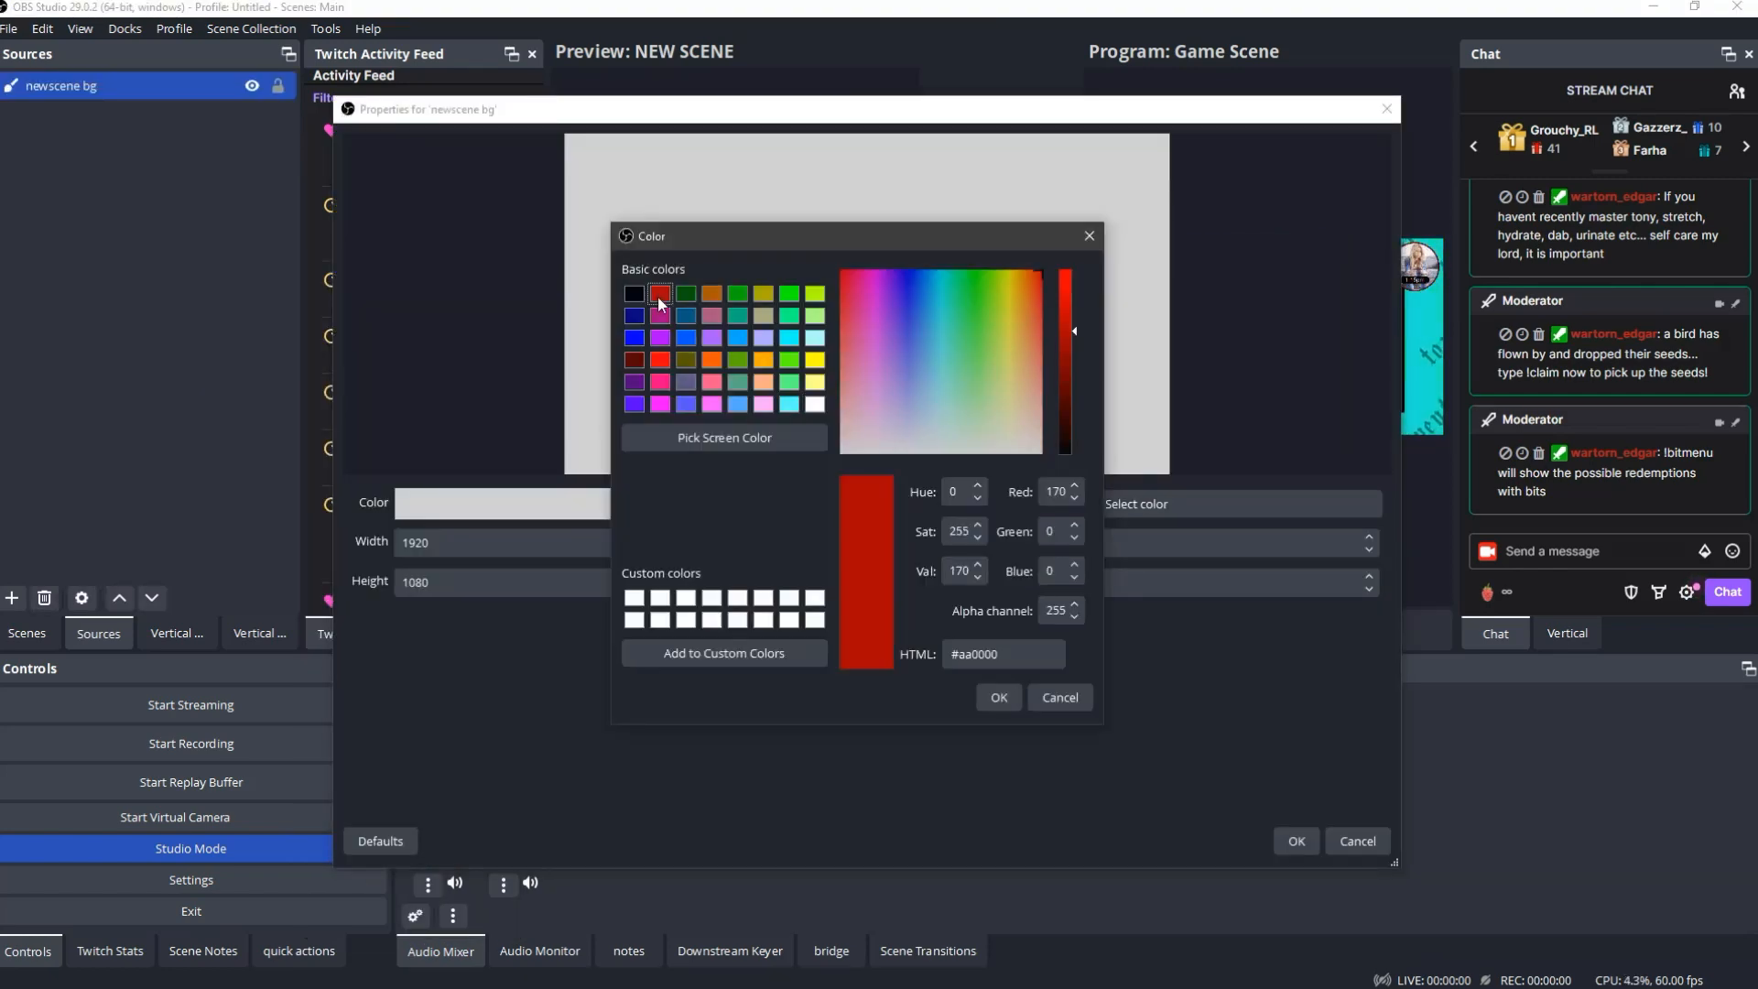
click(999, 696)
click(1296, 840)
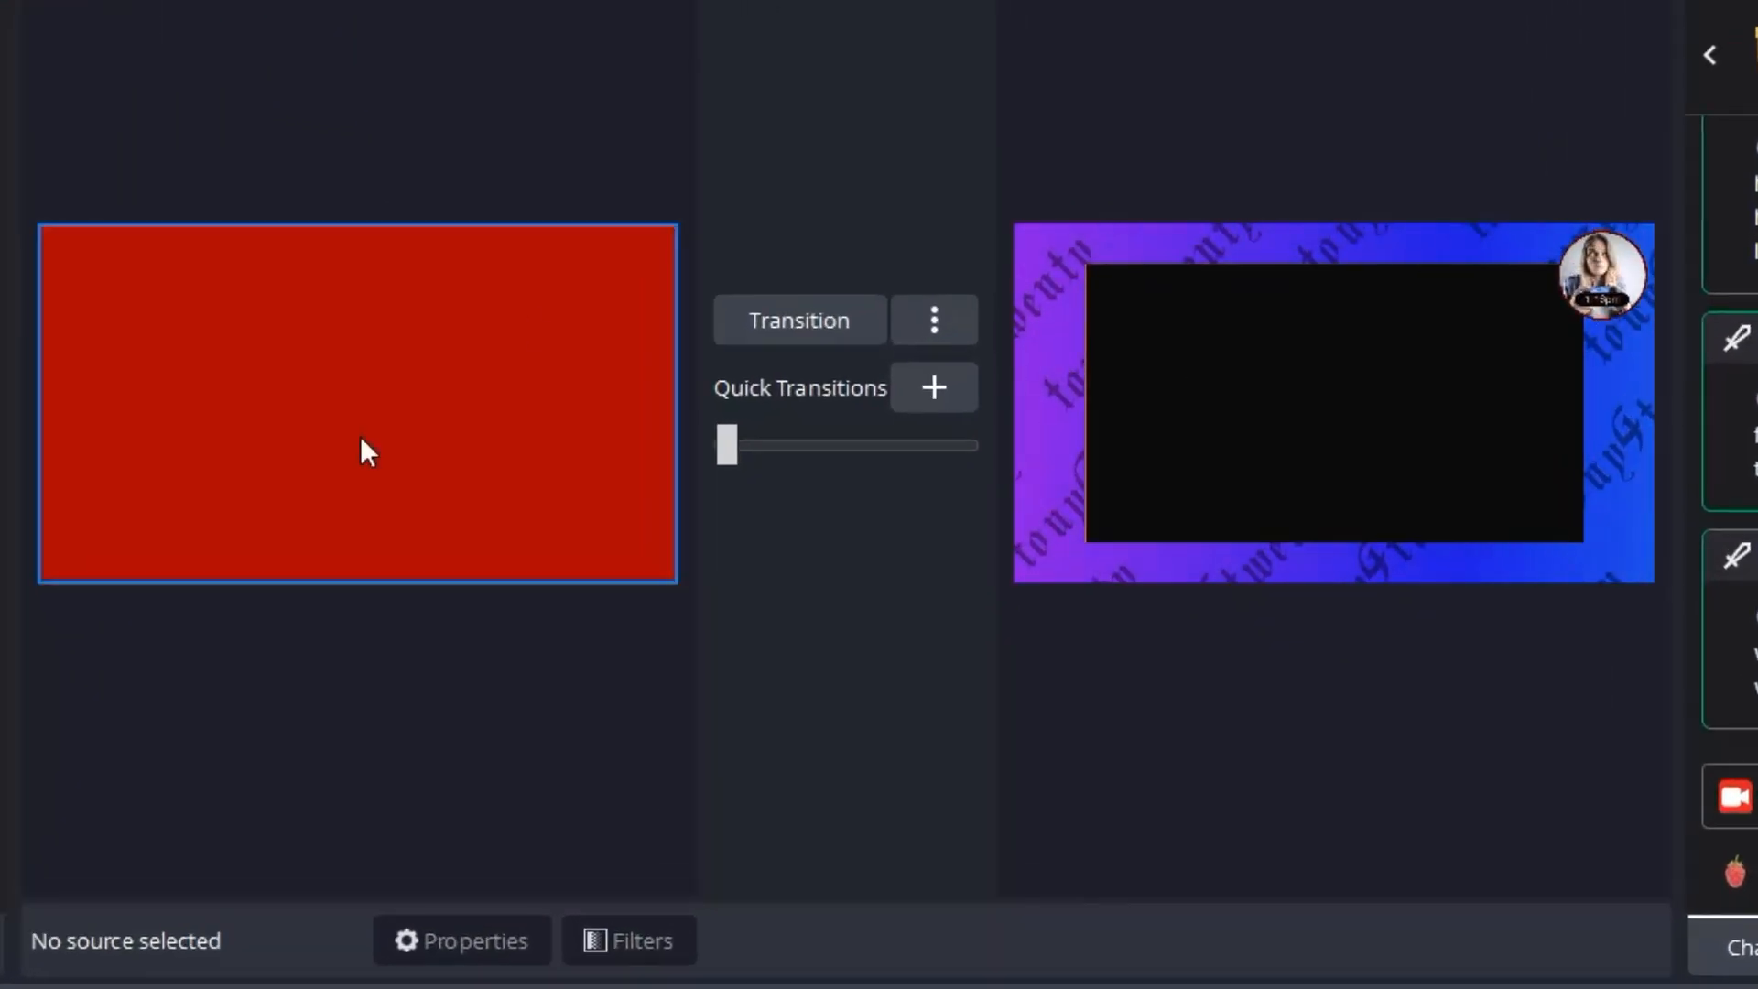
- Open a fullscreen projector of the preview
right_click(389, 153)
click(695, 375)
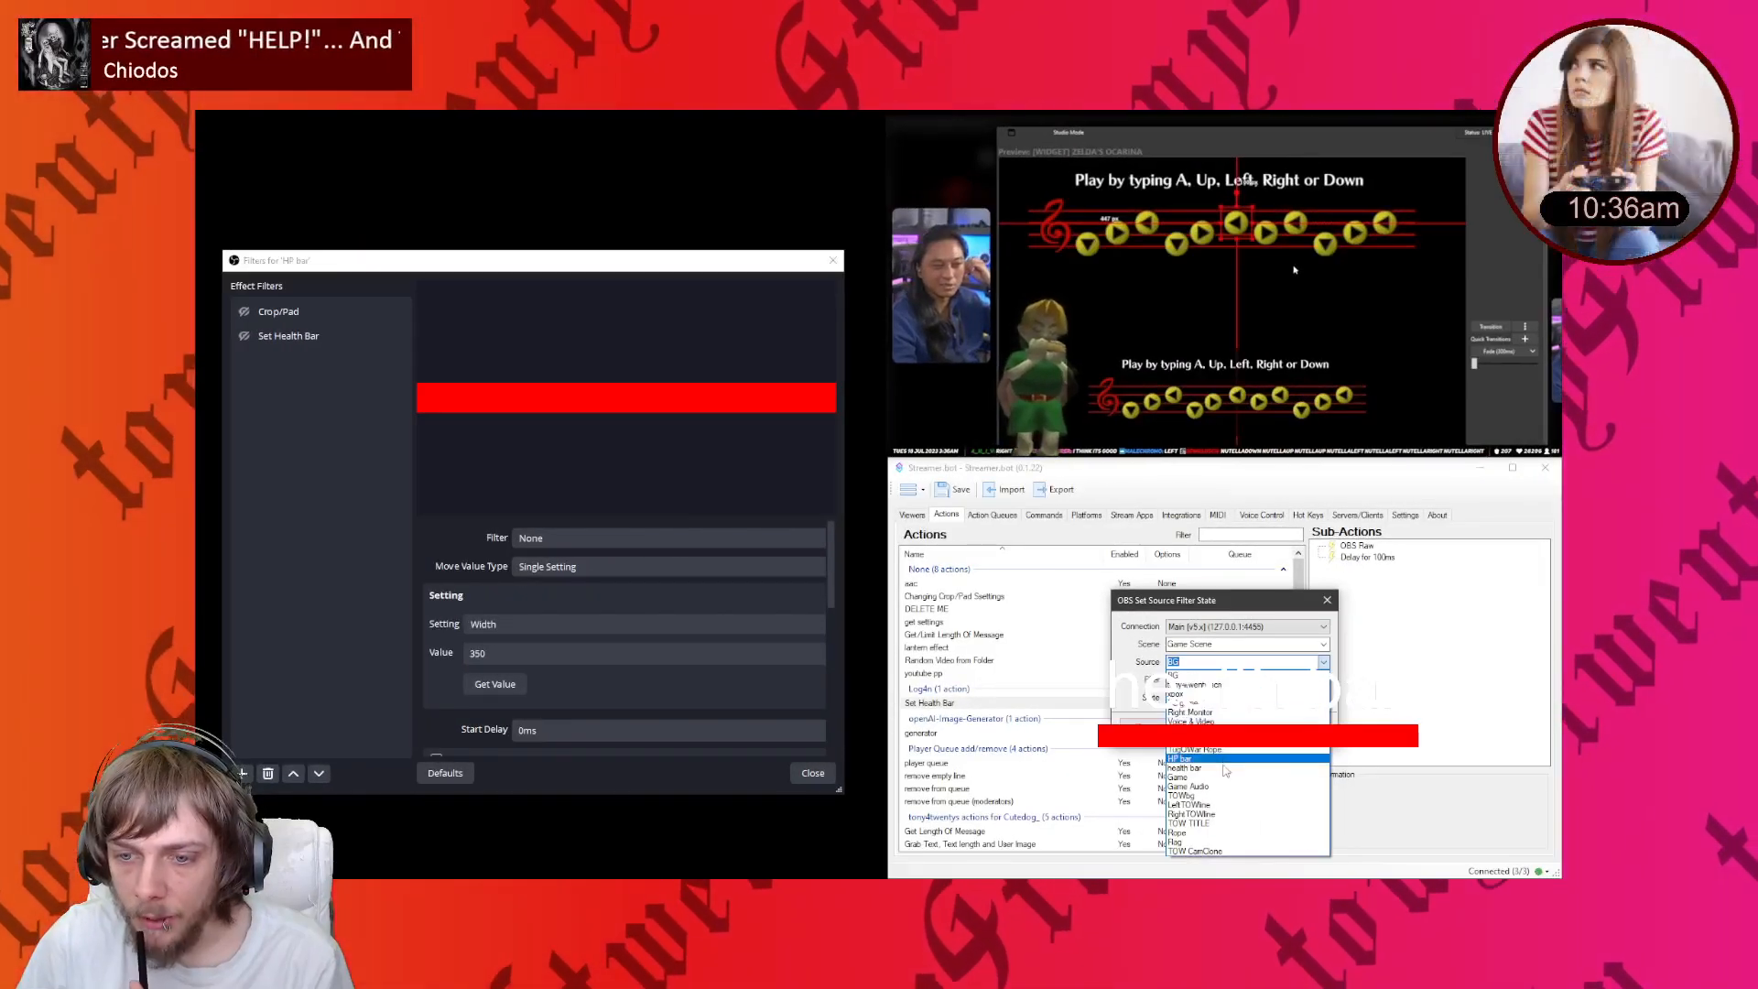
- In Streamer.bot, add an OBS Set Source Filter State sub-action for the HP bar source in the Game Scene to the Set Health Bar action
click(1219, 760)
click(1247, 679)
click(1261, 704)
click(1216, 698)
click(1197, 712)
click(1245, 726)
click(1342, 647)
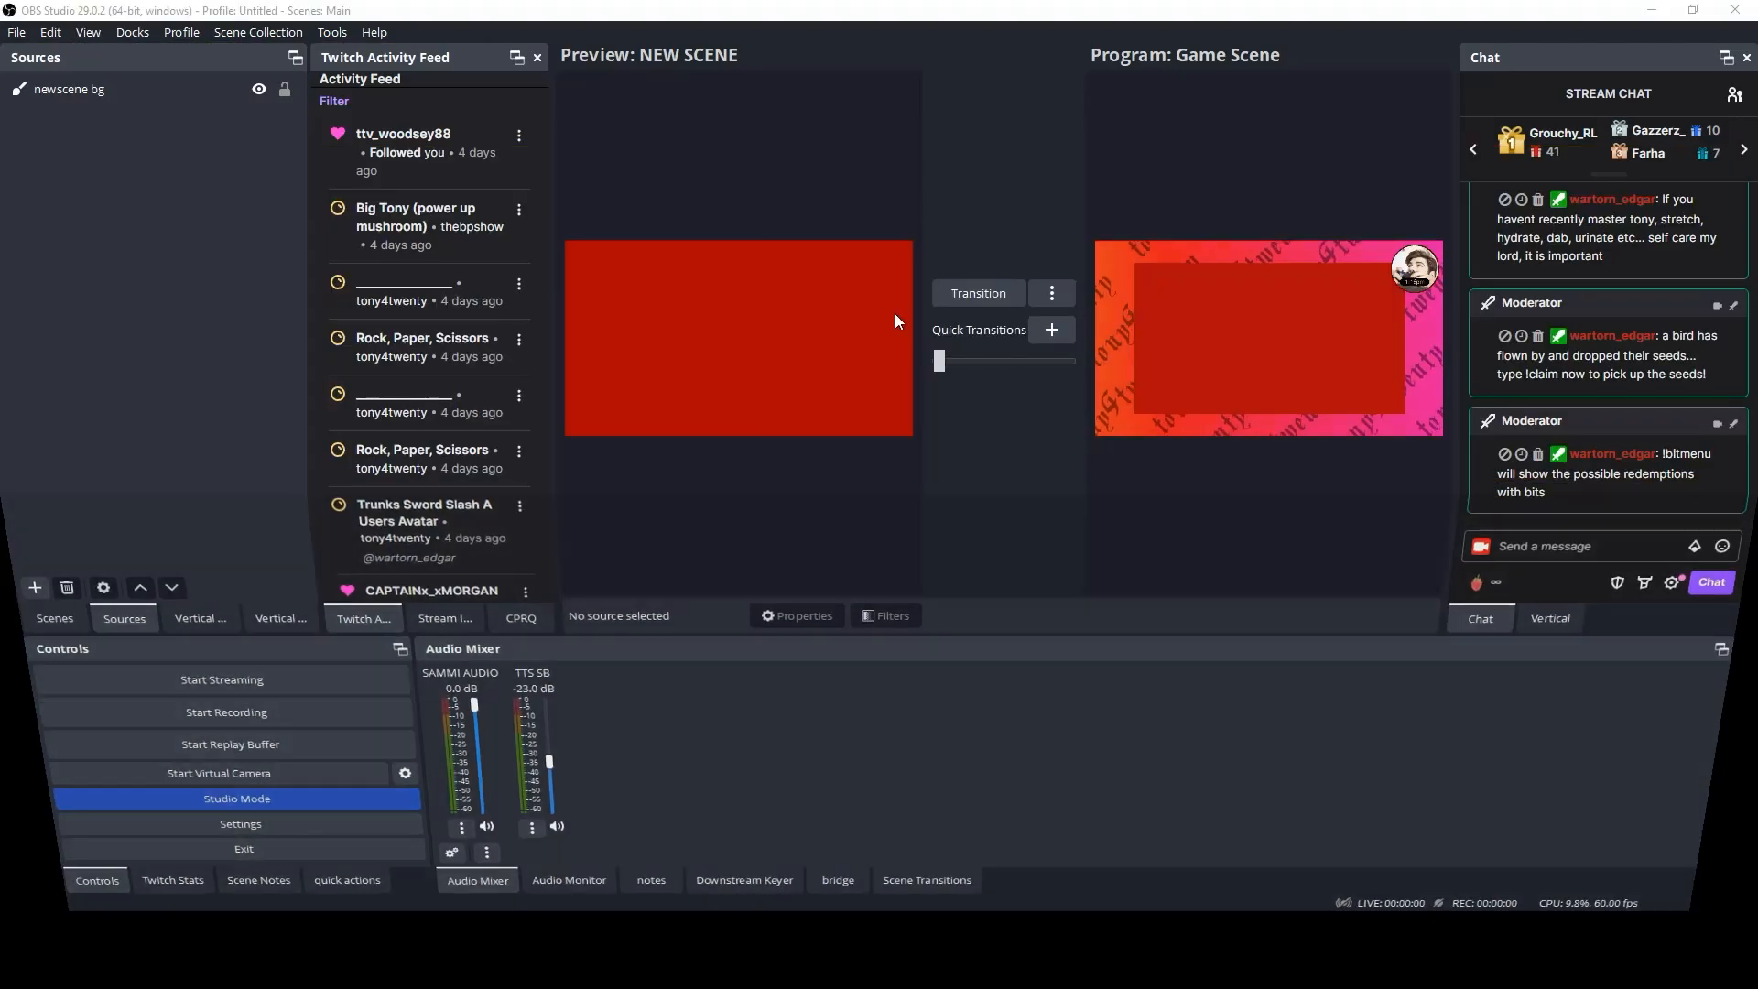
- Add a Text (GDI+) source named Example to NEW SCENE with the text "Something Random"
right_click(118, 257)
mouse_move(160, 274)
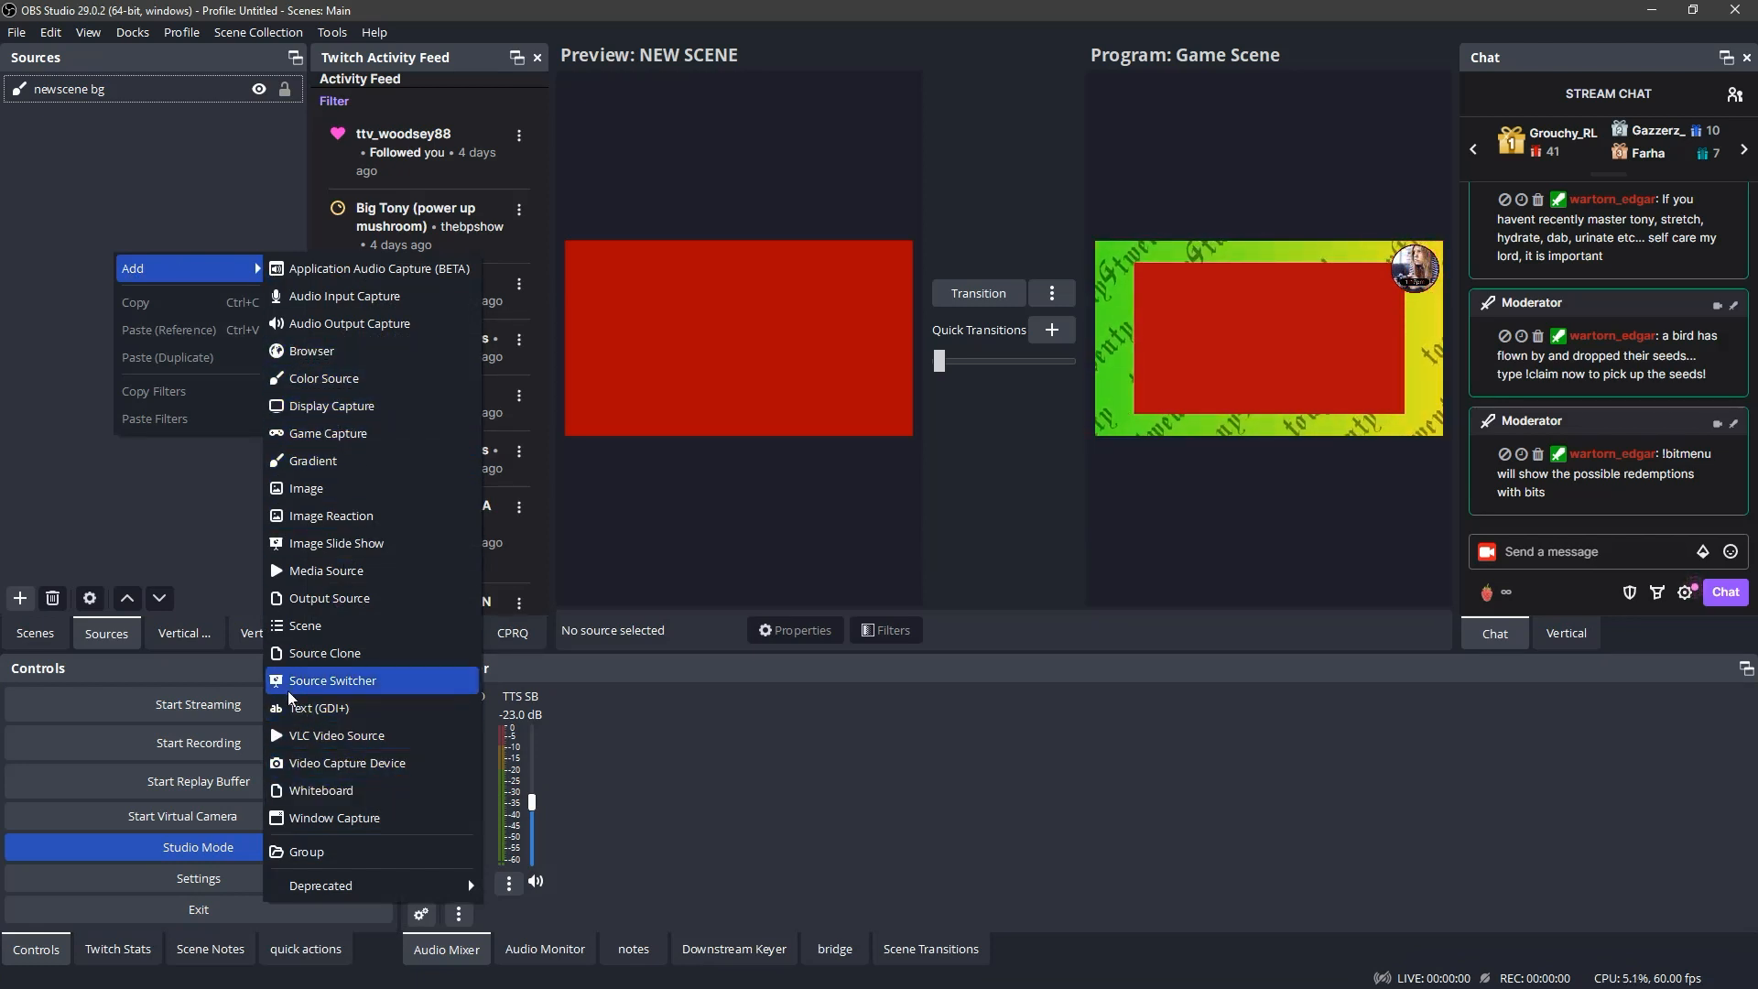
click(319, 708)
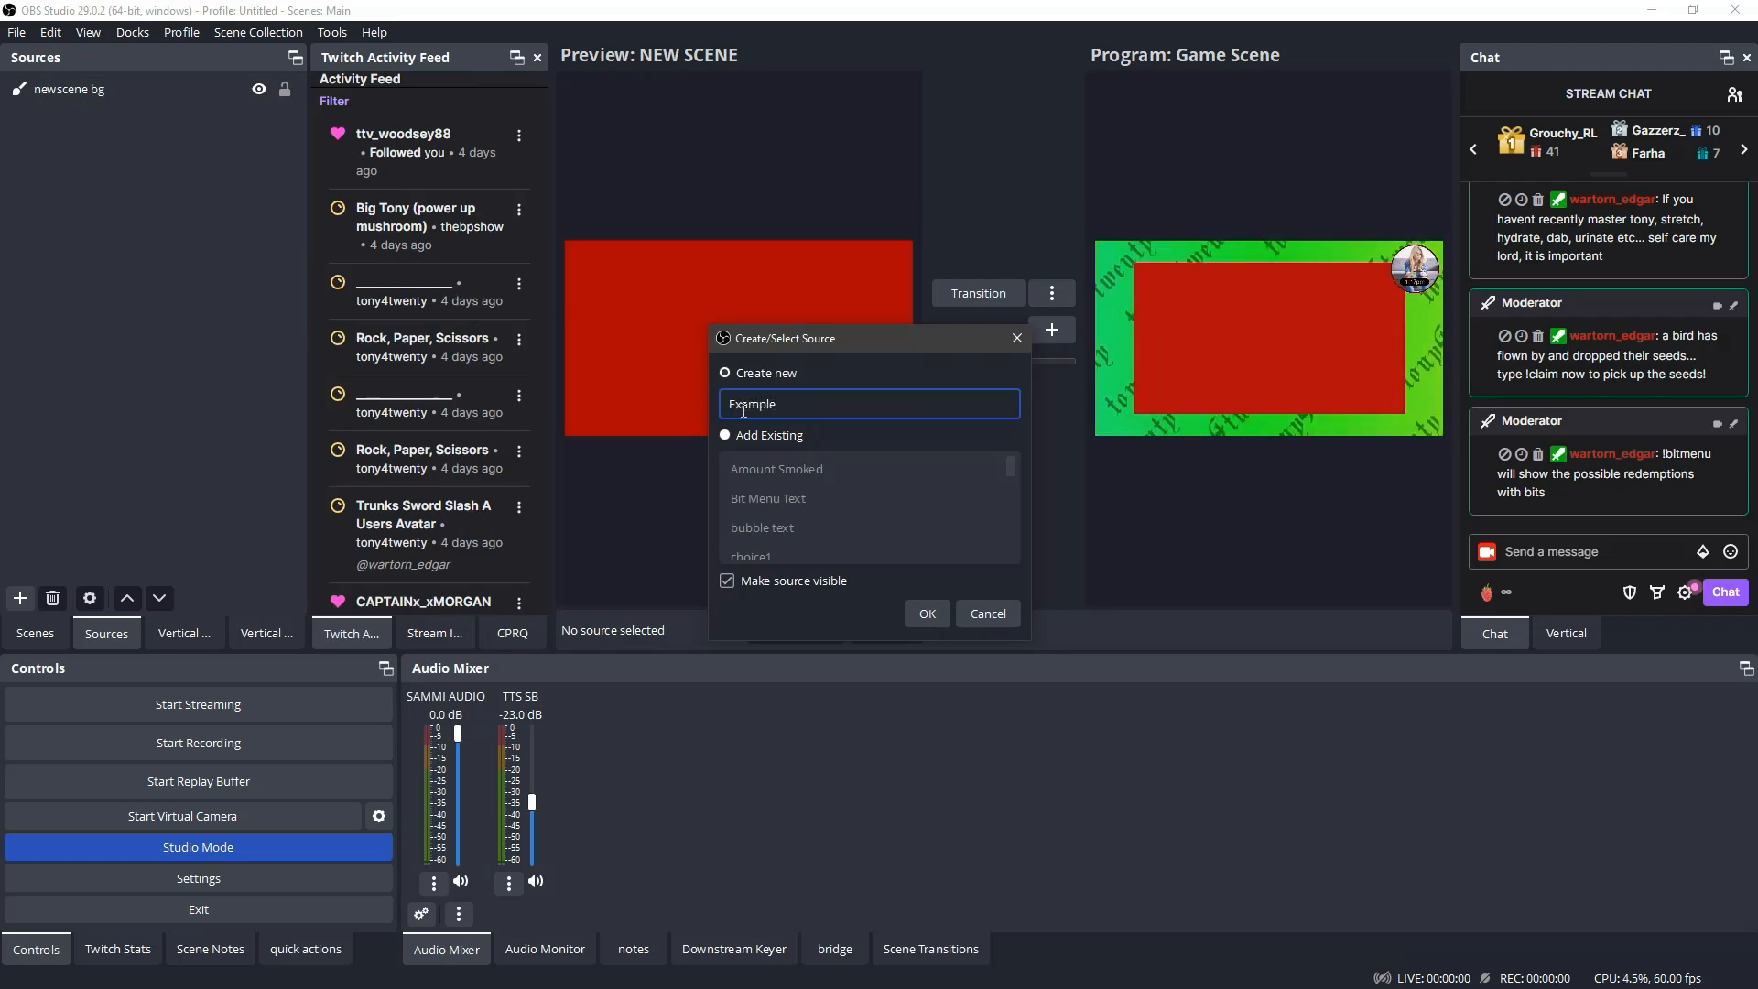
key(Return)
click(659, 607)
text(Someth)
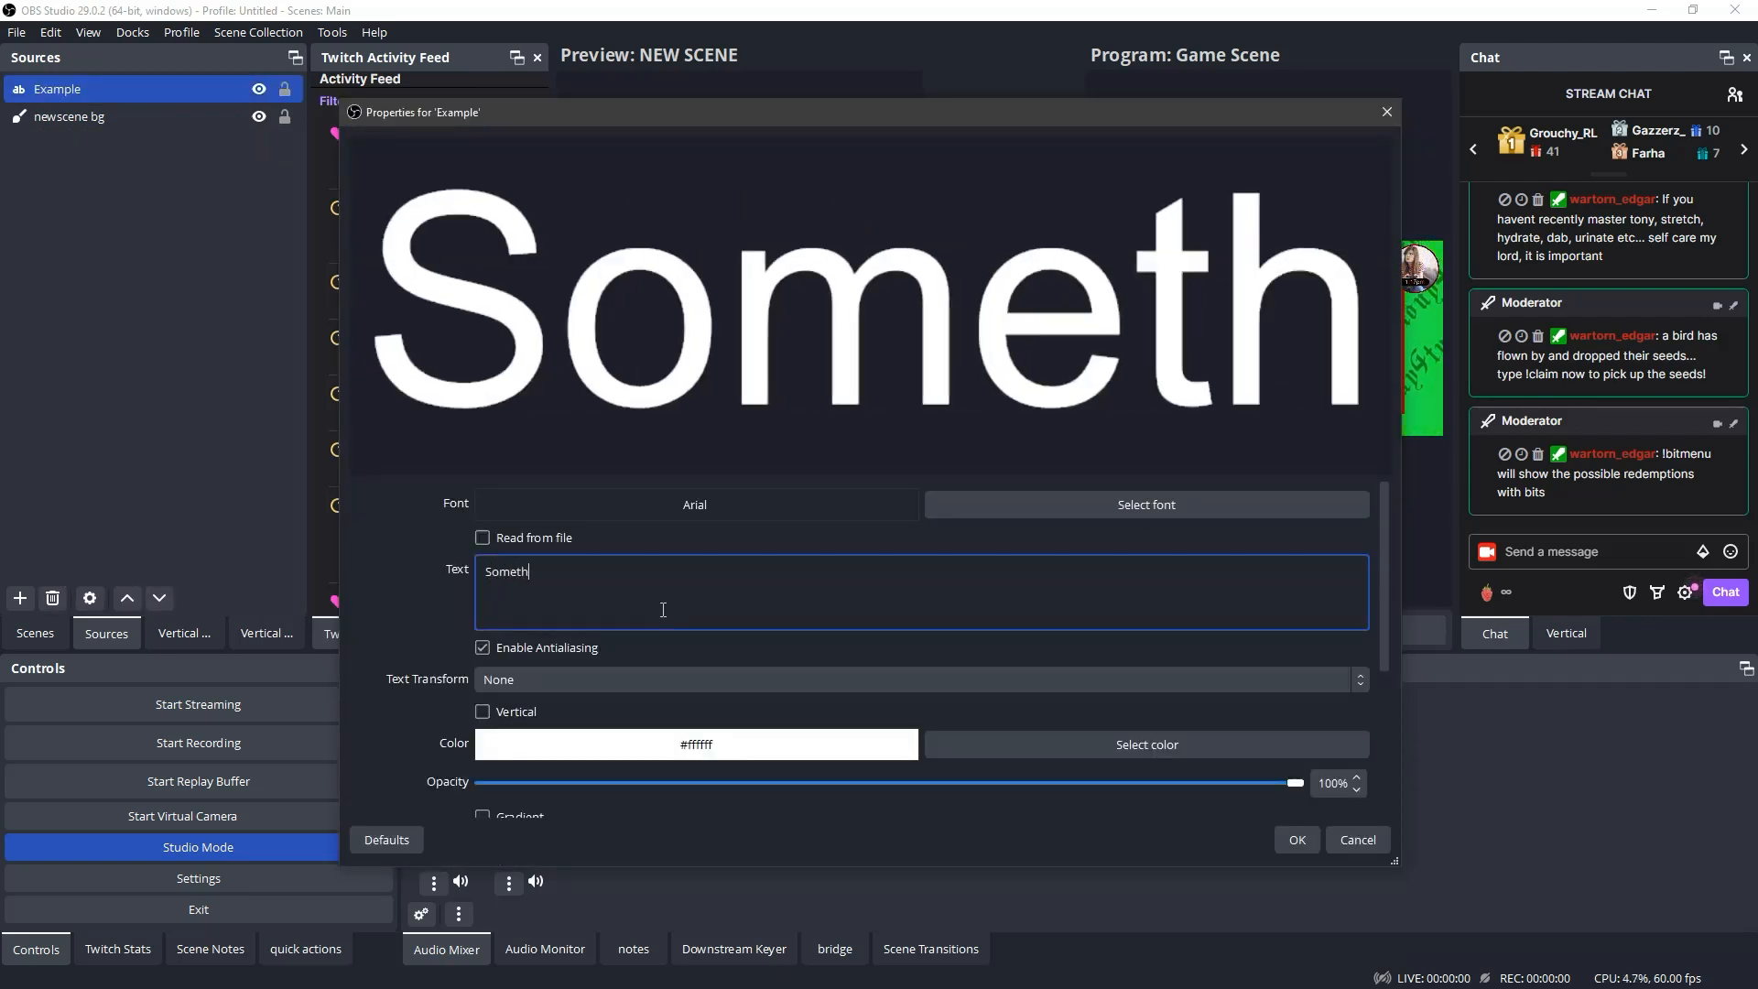
text(ing Random)
click(1297, 840)
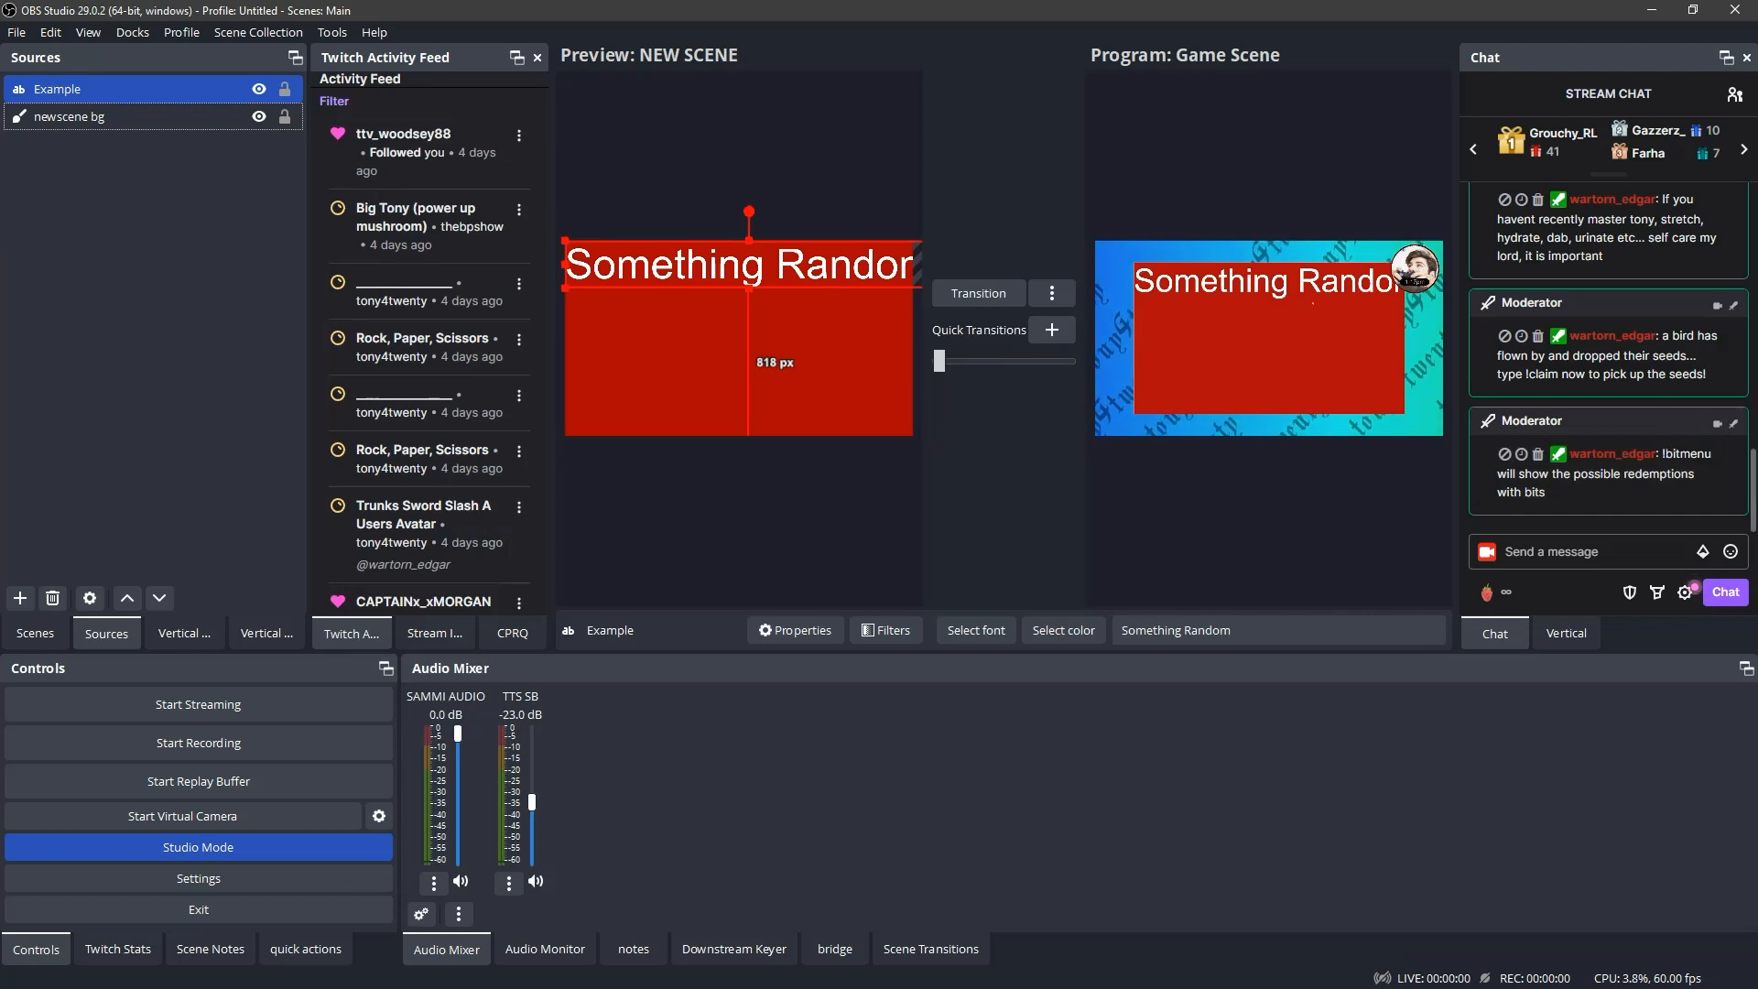
- Fit the Example text source to the screen in NEW SCENE
mouse_move(675, 265)
mouse_down()
mouse_move(676, 284)
mouse_move(674, 265)
mouse_up()
right_click(134, 103)
mouse_move(229, 444)
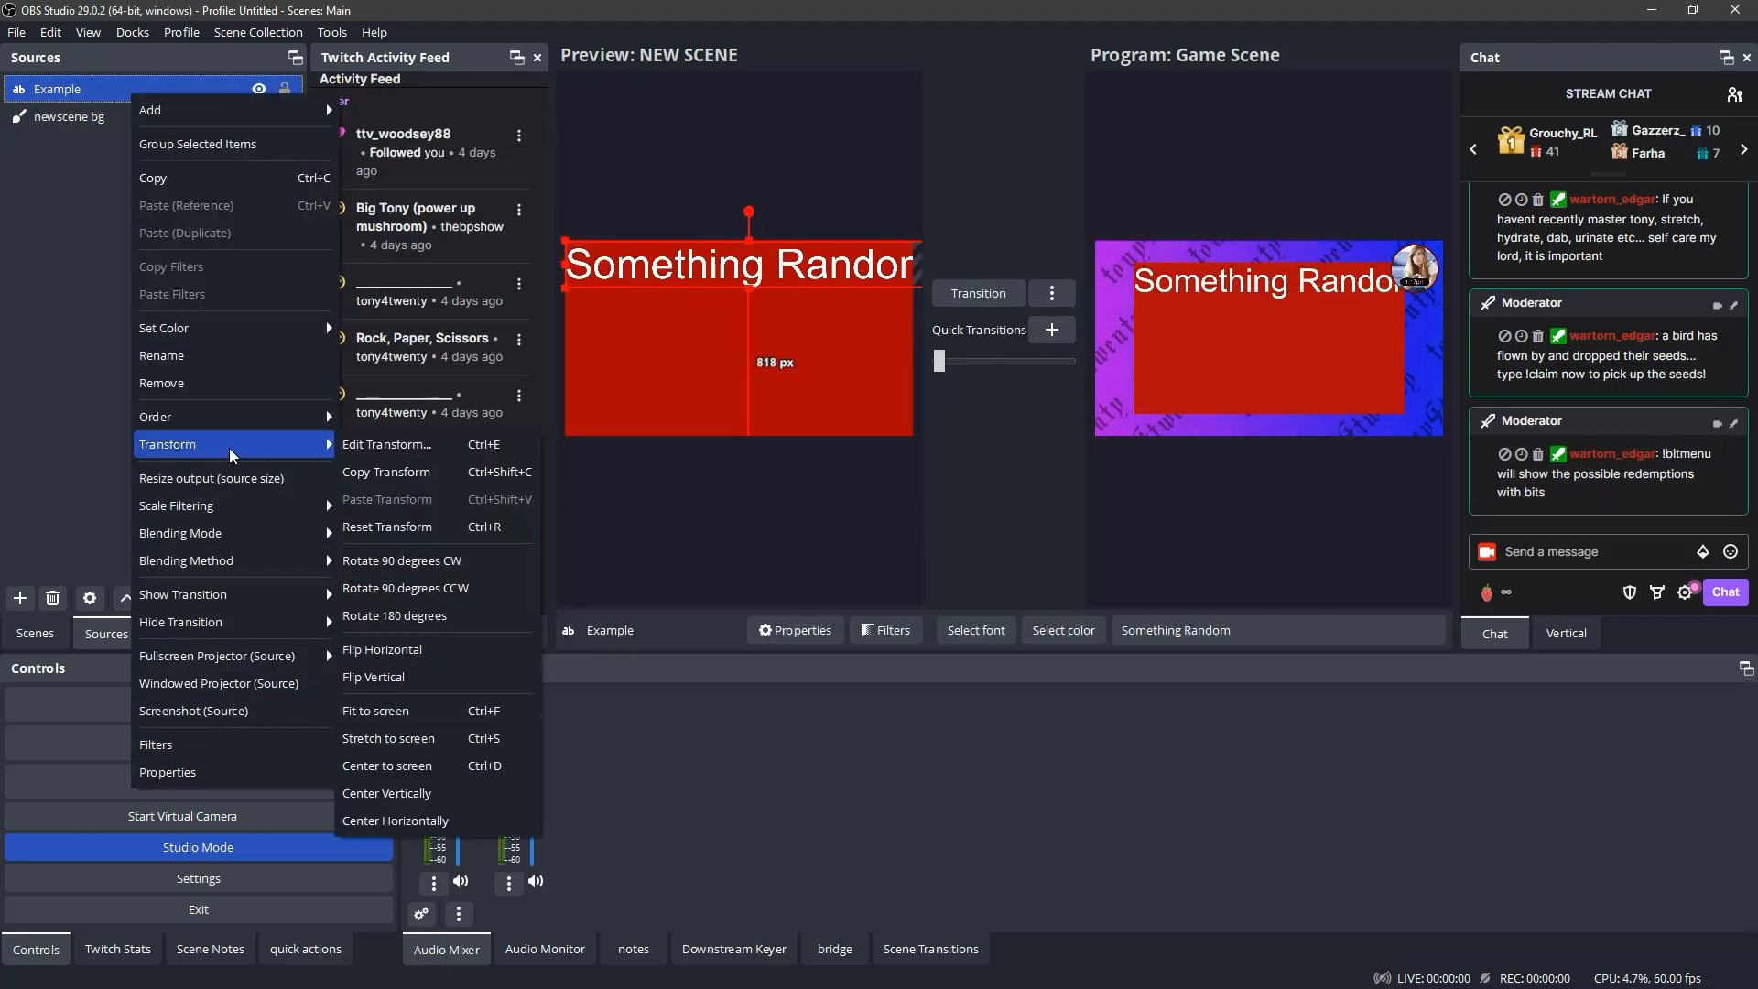
click(407, 711)
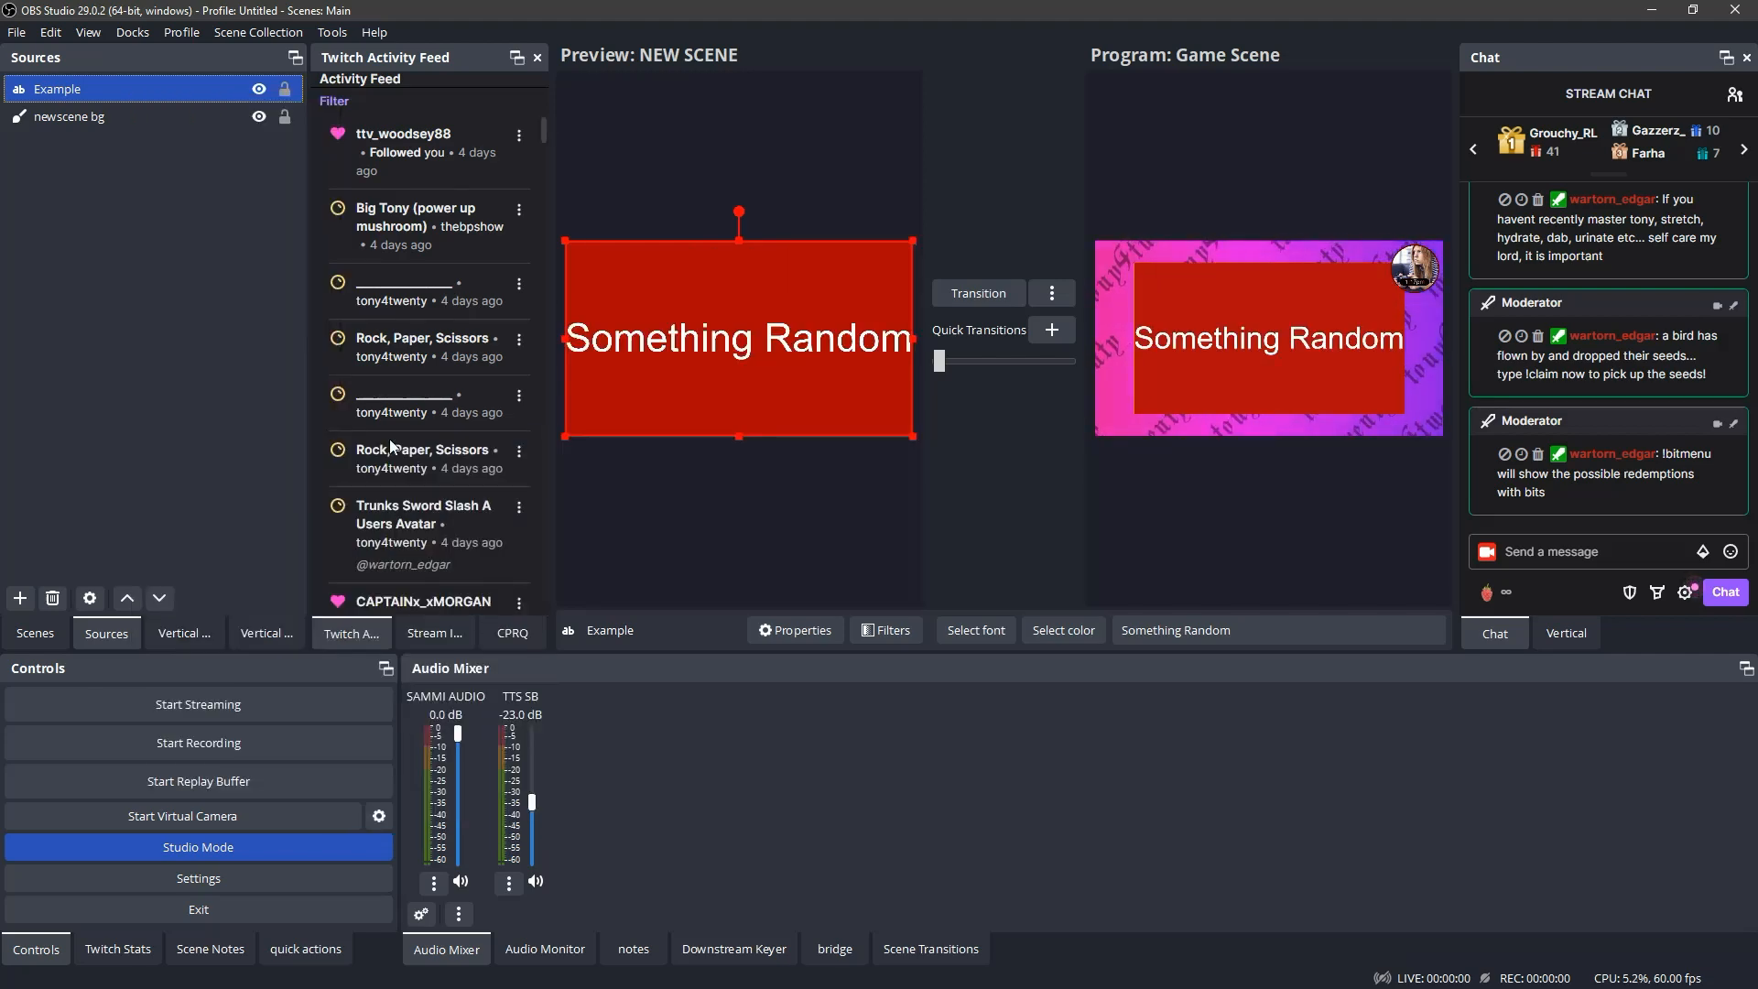
- Add an Image source showing 1k_Bits_Emote.png to NEW SCENE and move it to the scene's lower-left corner
click(20, 597)
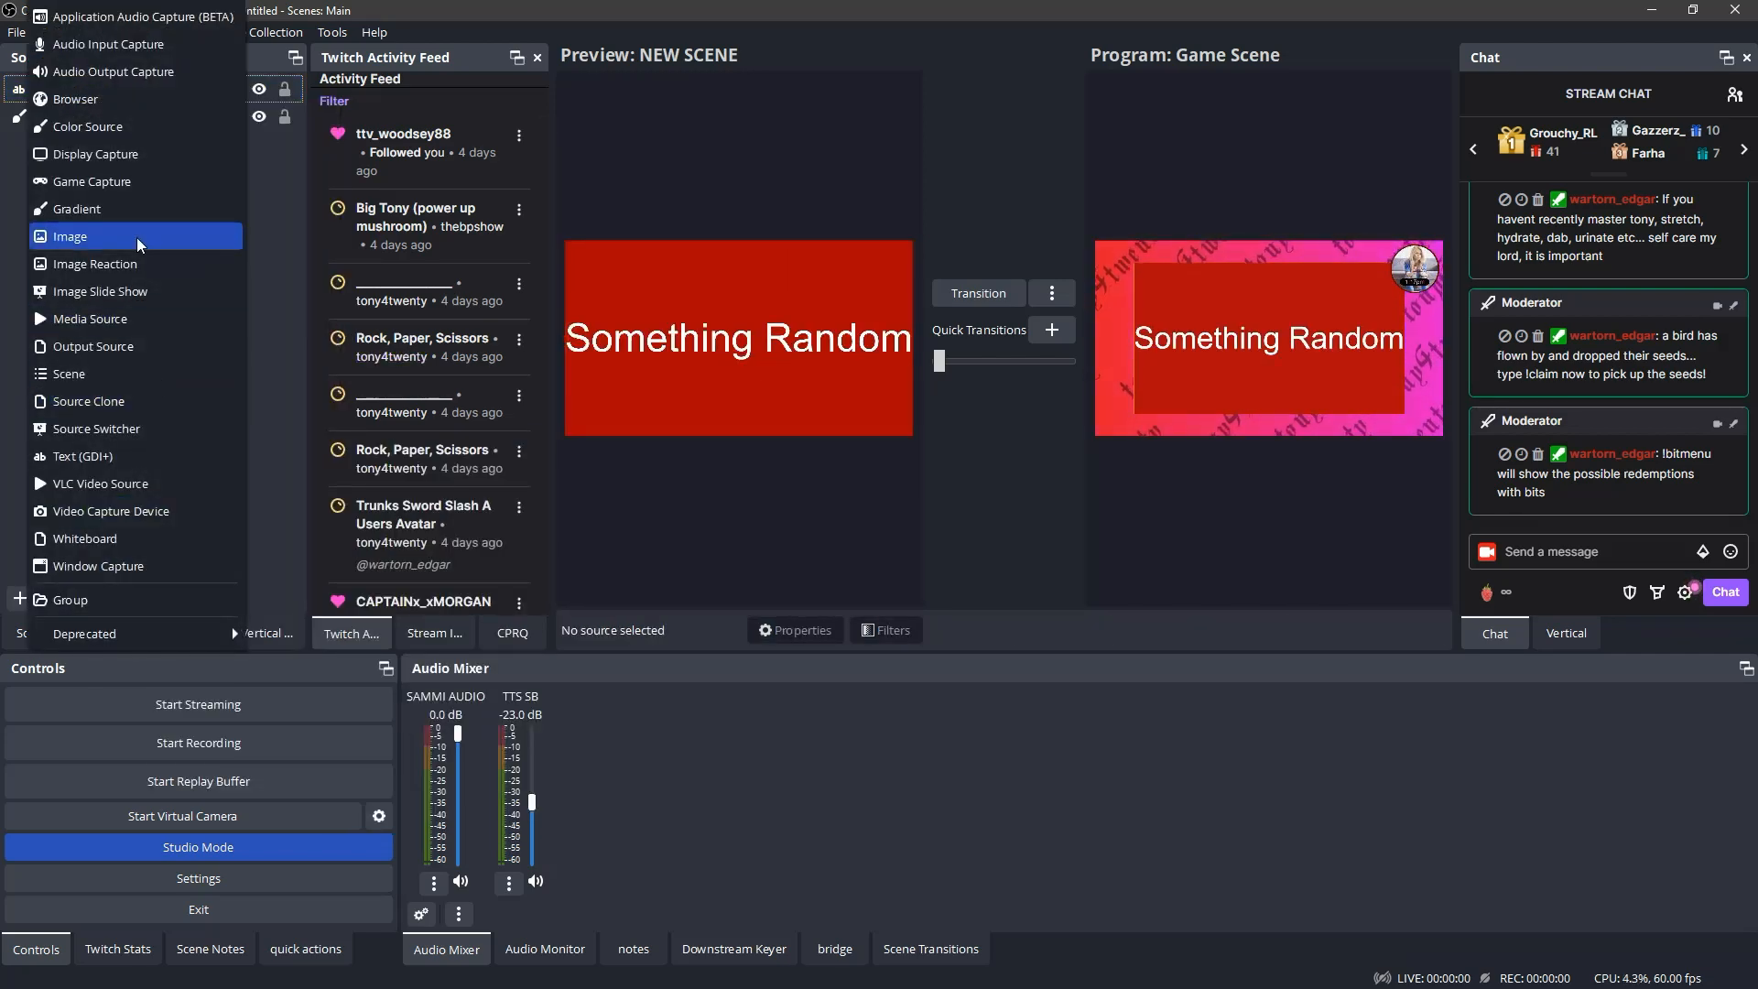
click(136, 238)
key(Return)
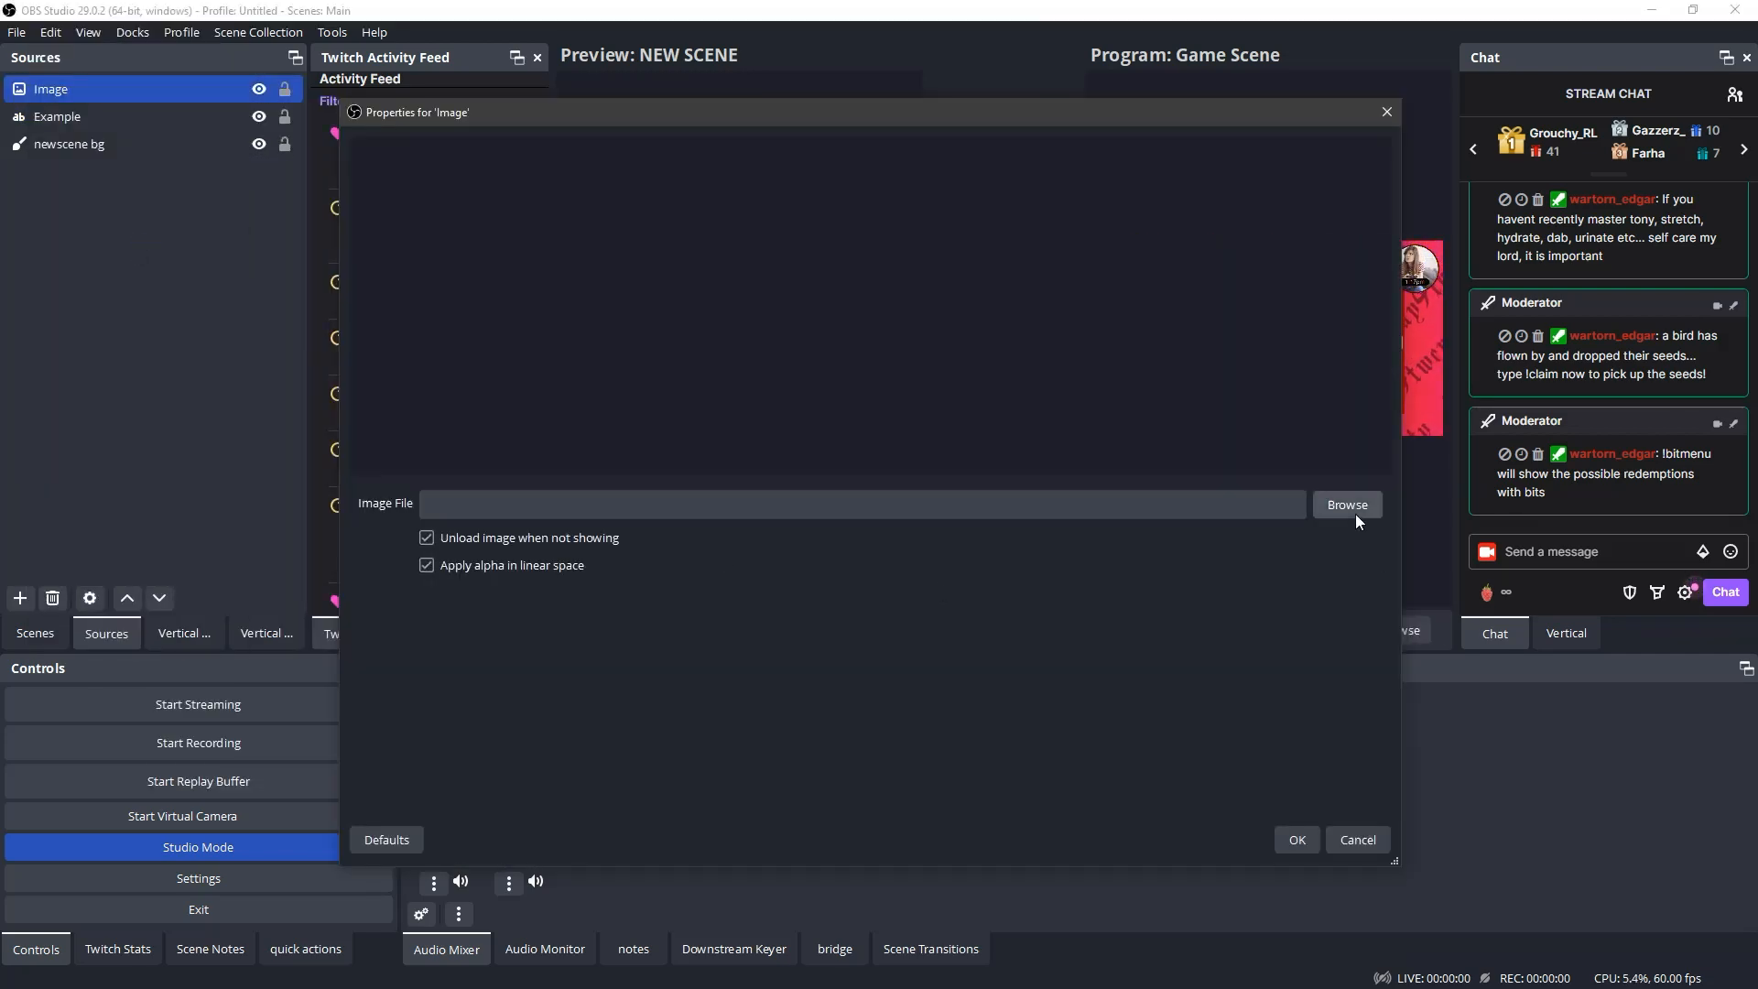
click(1338, 504)
double_click(874, 531)
click(1293, 840)
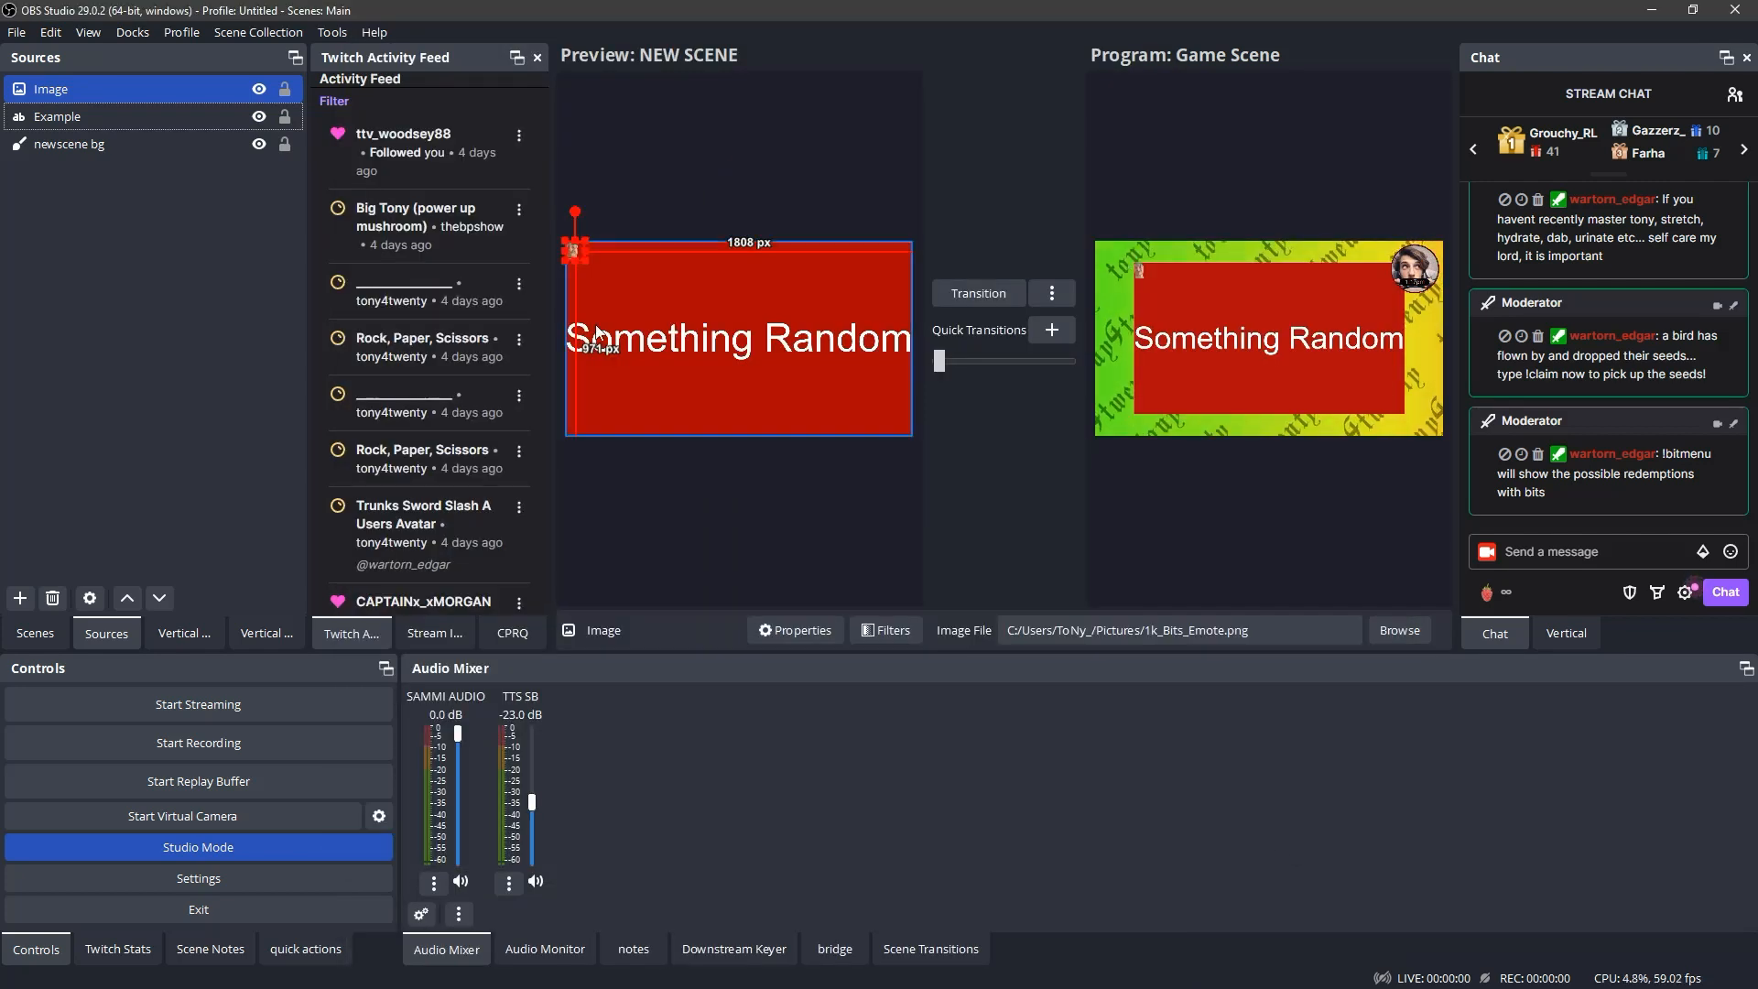
drag(577, 251, 598, 430)
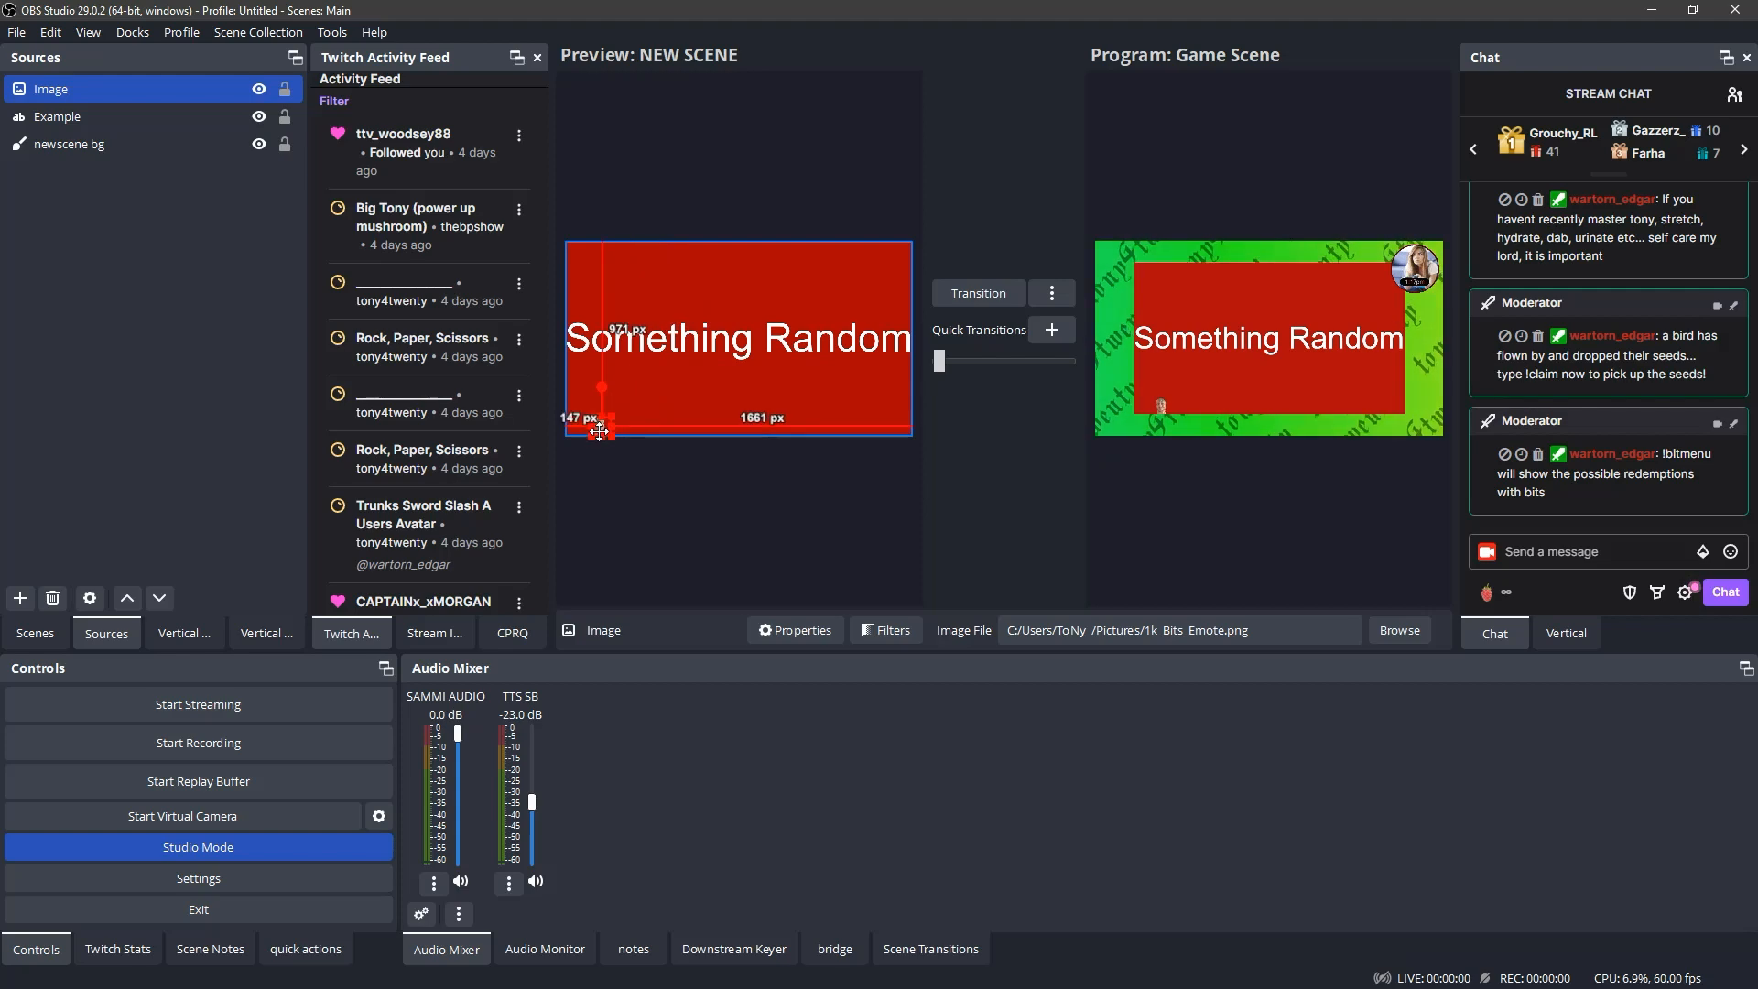
click(740, 480)
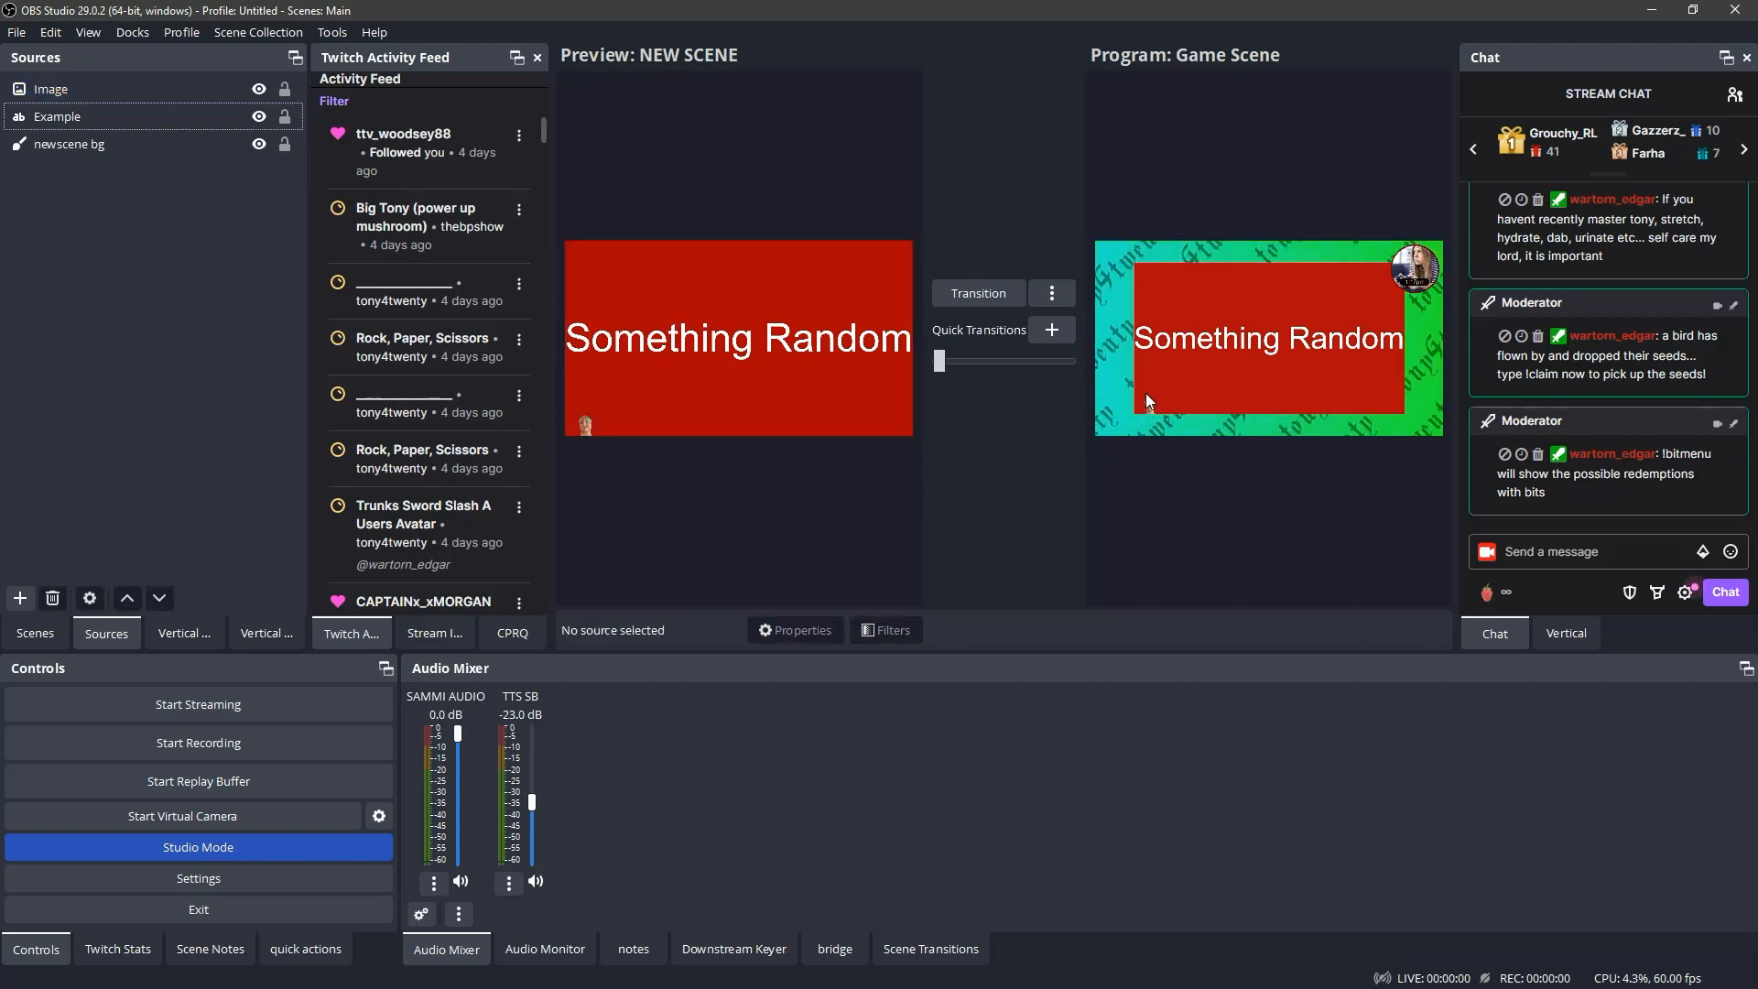
- Start adding another source to NEW SCENE
click(19, 598)
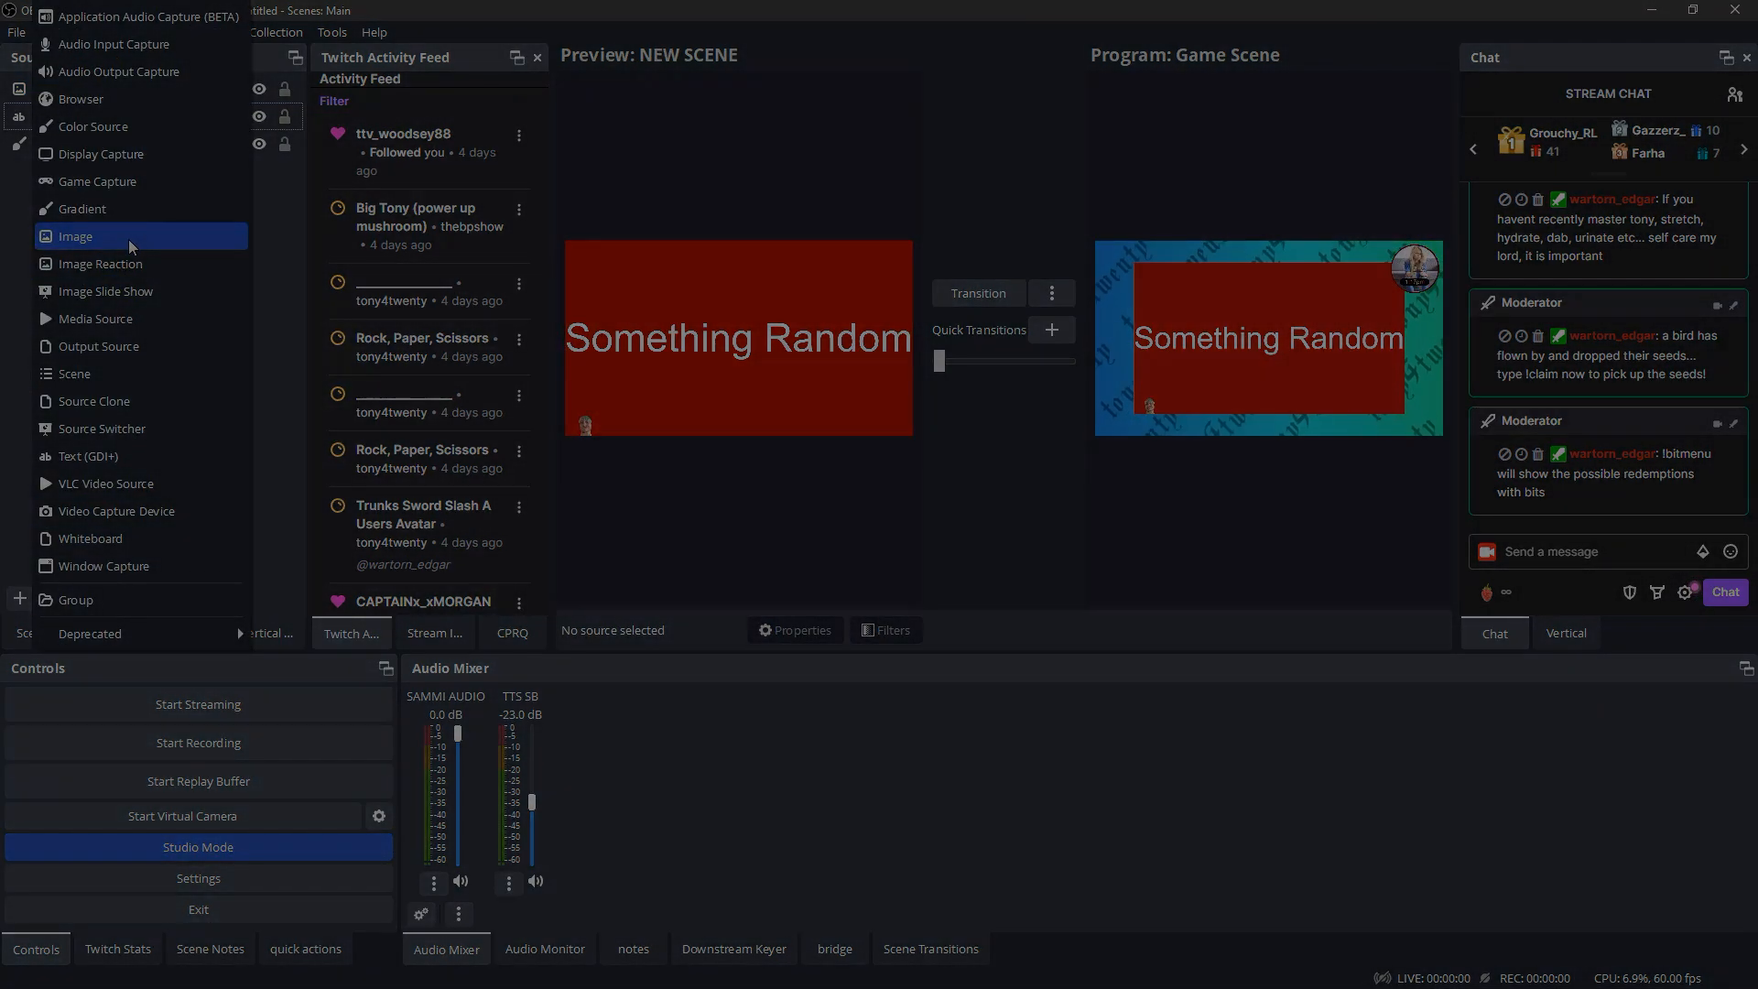